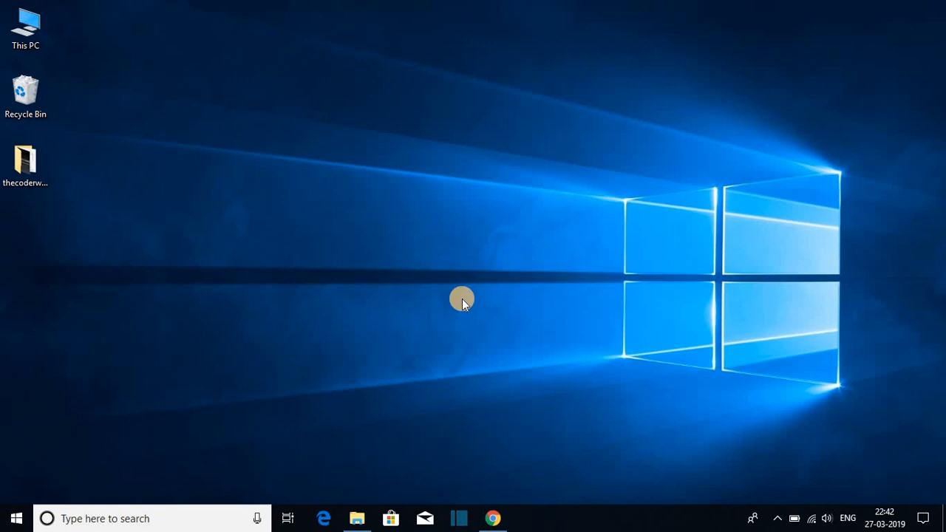
Switch to Chrome and open the VirtualBox 6.0 downloads page on virtualbox.org from the Google results for virtualbox
{"action": "left_click", "coordinate": [492, 518]}
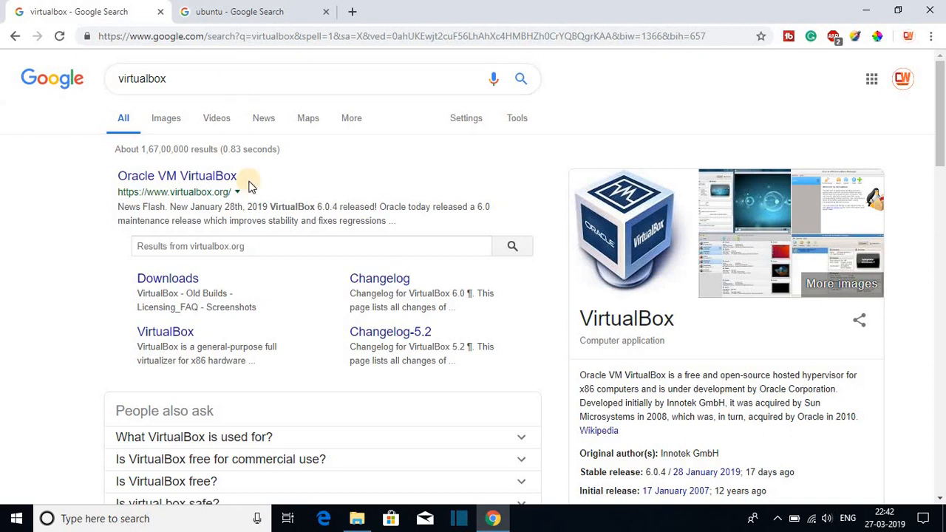
{"action": "left_click", "coordinate": [255, 9]}
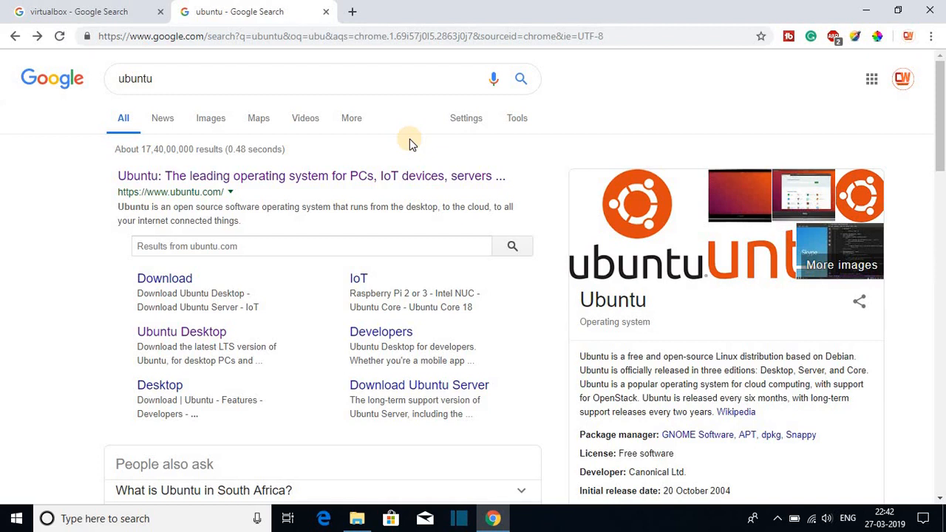
{"action": "left_click", "coordinate": [120, 11]}
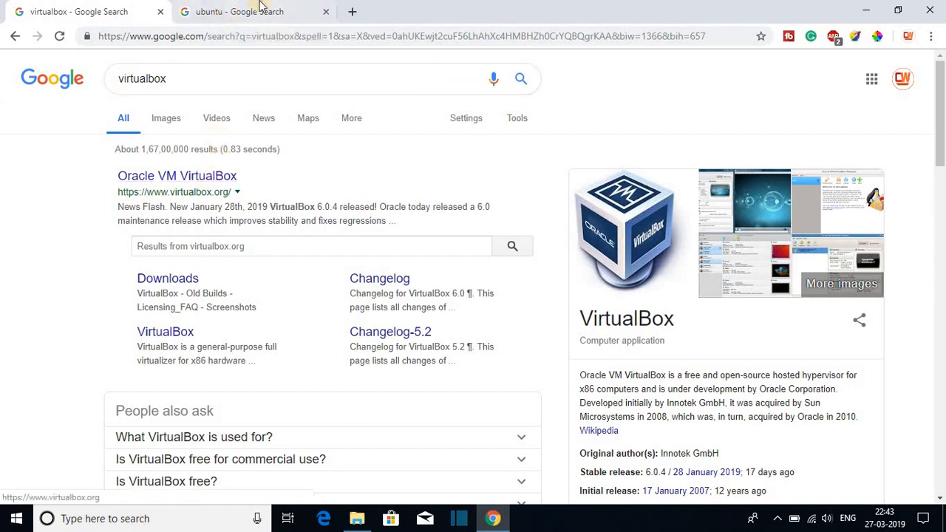
{"action": "left_click", "coordinate": [259, 7]}
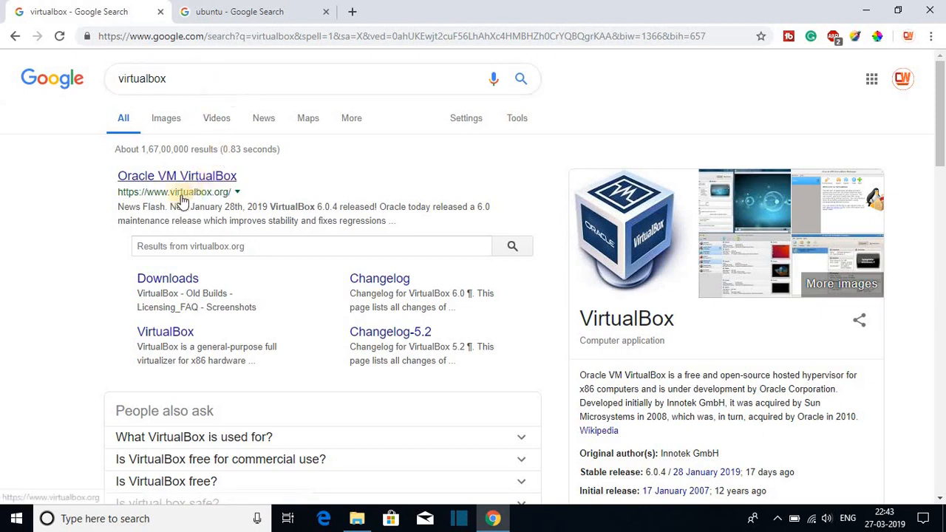
{"action": "left_click", "coordinate": [226, 178]}
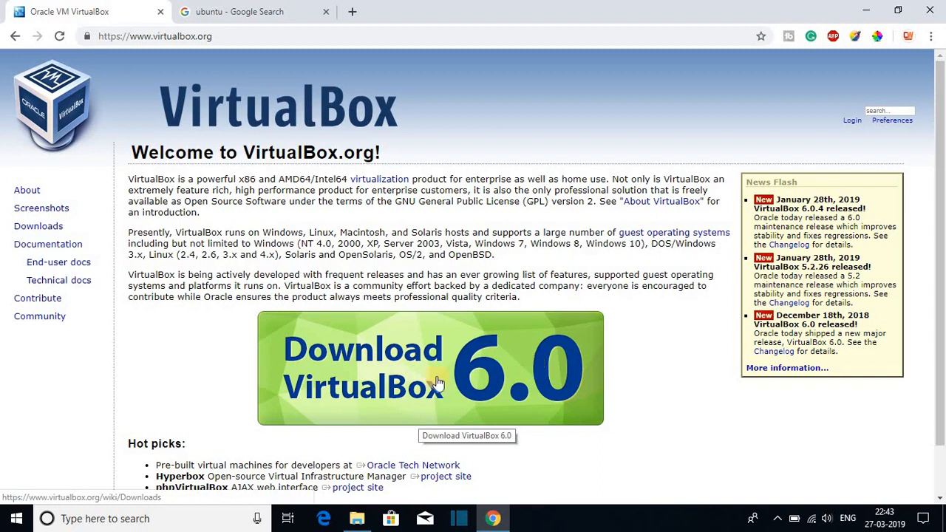
{"action": "left_click", "coordinate": [489, 373]}
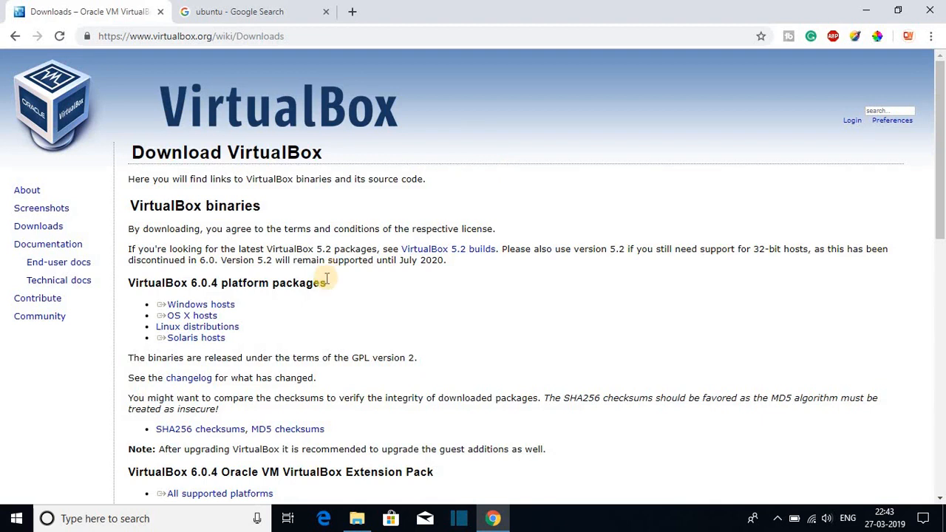
Start downloading the VirtualBox 6.0.4 package for Windows hosts, cancel the download and minimise the Downloads folder window
{"action": "left_click", "coordinate": [210, 311]}
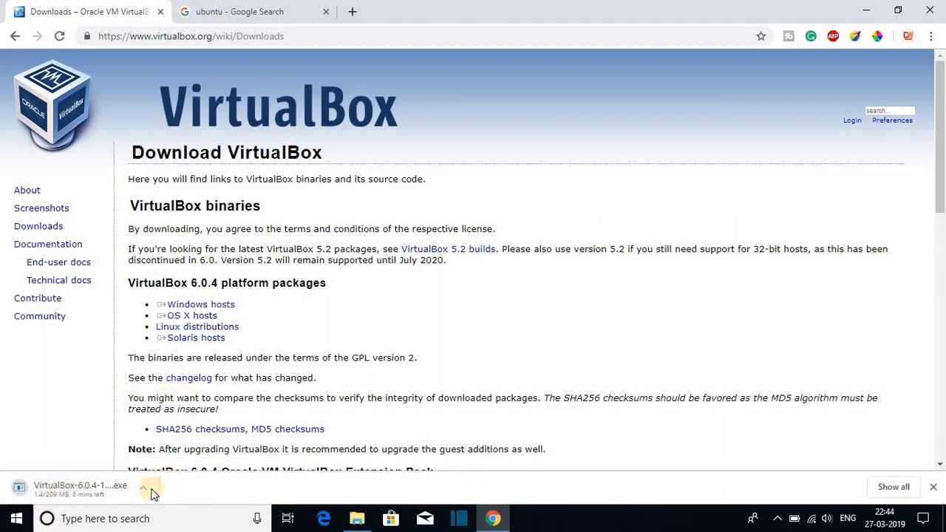
{"action": "left_click", "coordinate": [144, 486]}
{"action": "left_click", "coordinate": [164, 465]}
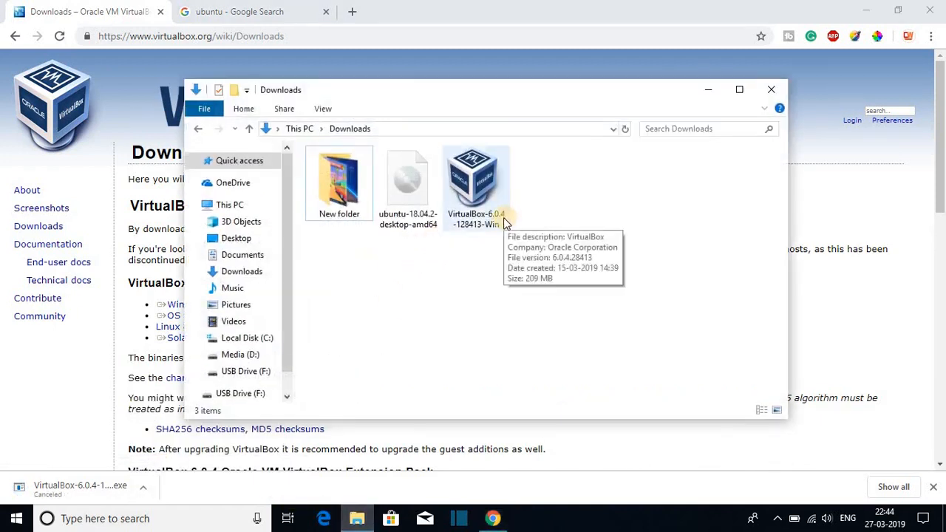
{"action": "left_click", "coordinate": [711, 90]}
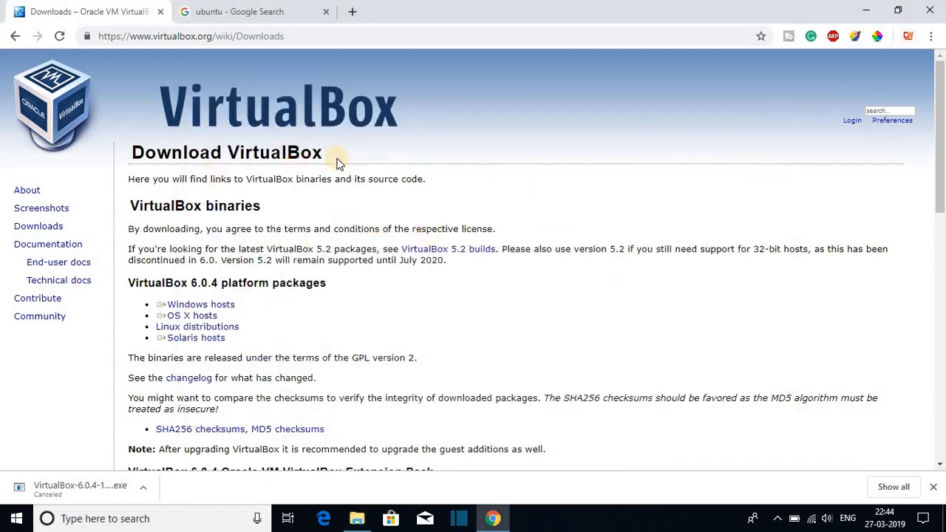
Open the Ubuntu Desktop download page on ubuntu.com from the Google results for ubuntu
{"action": "left_click", "coordinate": [219, 13]}
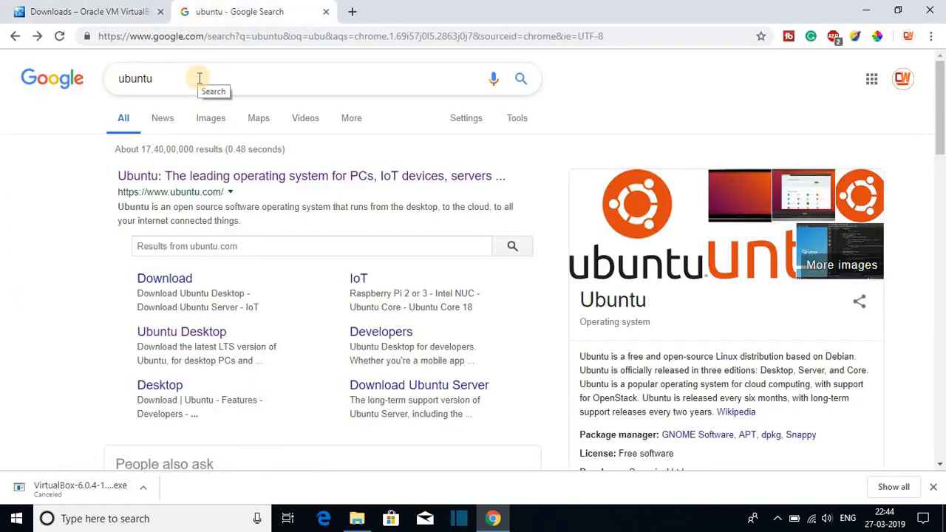
{"action": "left_click", "coordinate": [296, 181]}
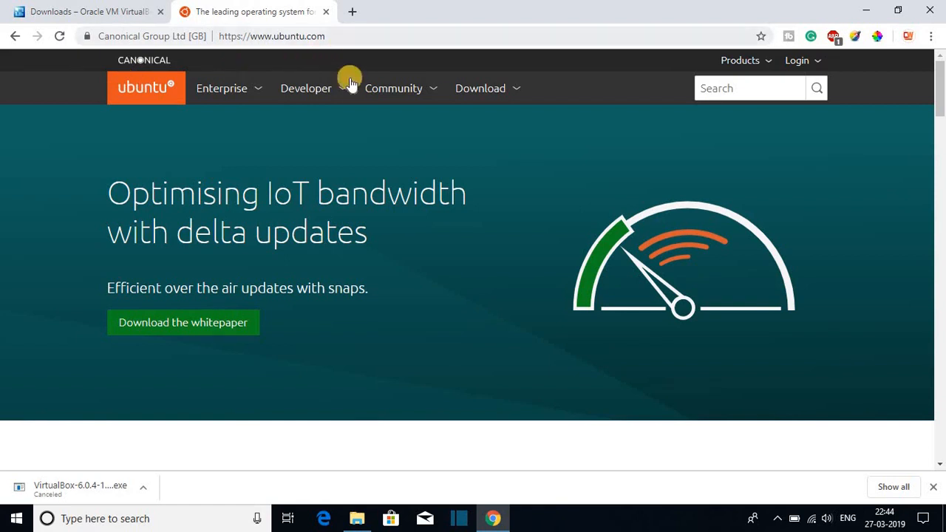
{"action": "left_click", "coordinate": [508, 96]}
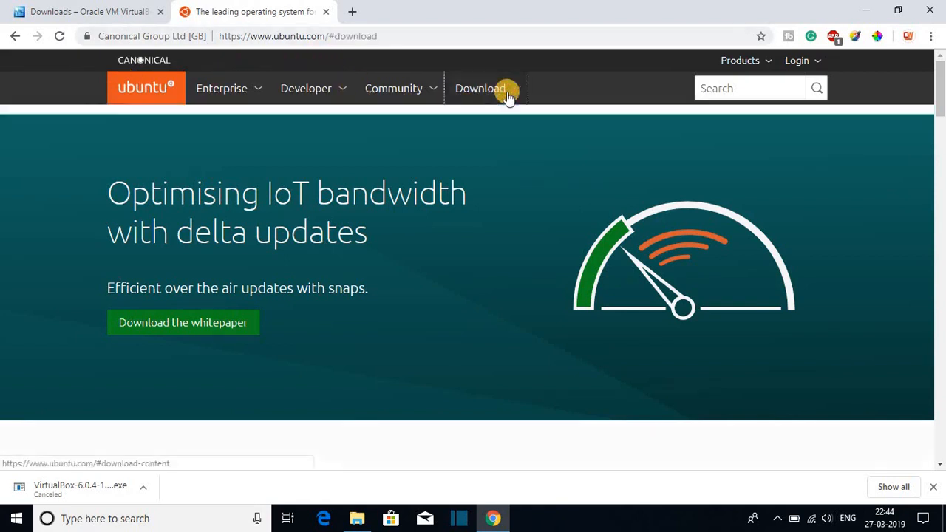
{"action": "left_click", "coordinate": [174, 140]}
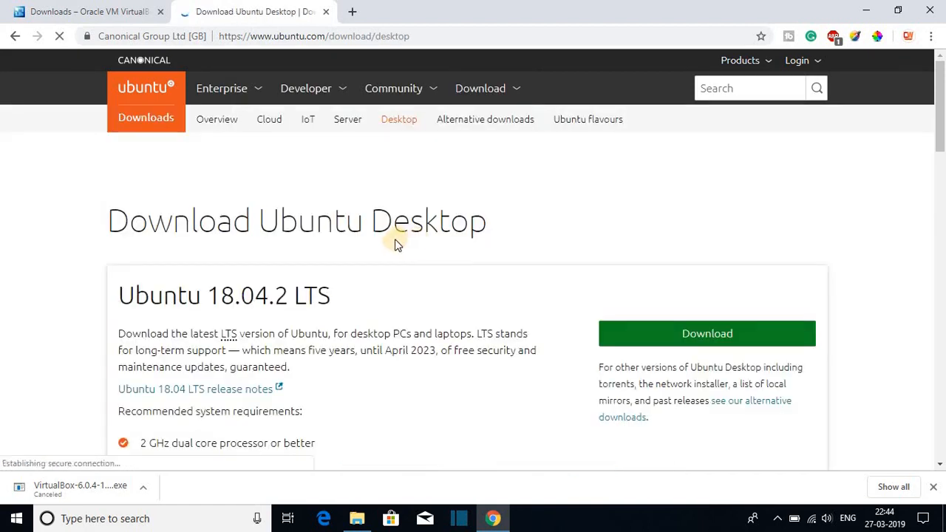
Review the Ubuntu 18.04.2 LTS requirements, start its desktop image download and cancel it
{"action": "scroll", "coordinate": [392, 243], "scroll_direction": "down", "scroll_amount": 1}
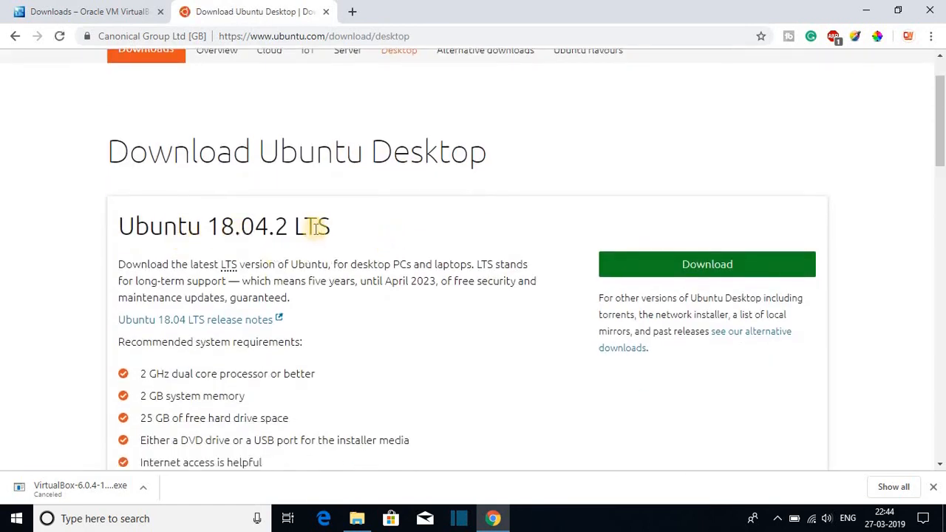
{"action": "scroll", "coordinate": [406, 234], "scroll_direction": "up", "scroll_amount": 1}
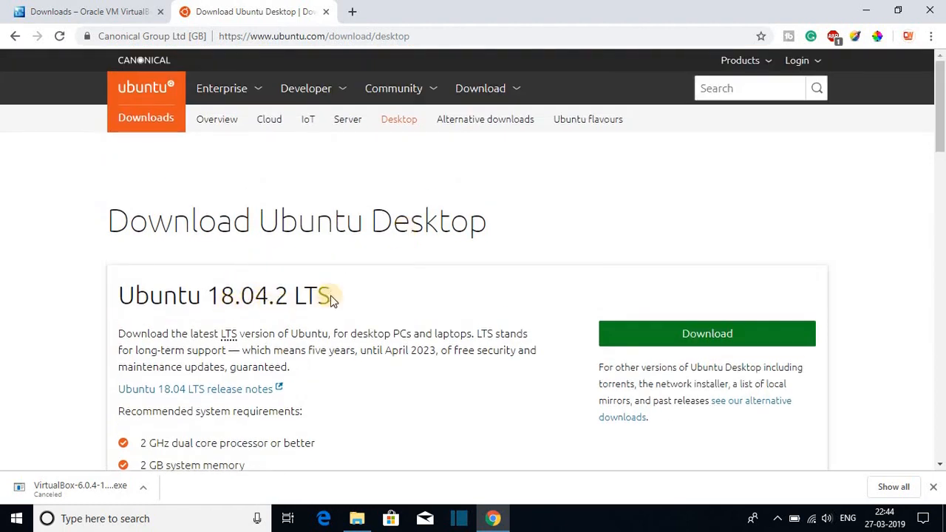
{"action": "scroll", "coordinate": [387, 307], "scroll_direction": "down", "scroll_amount": 2}
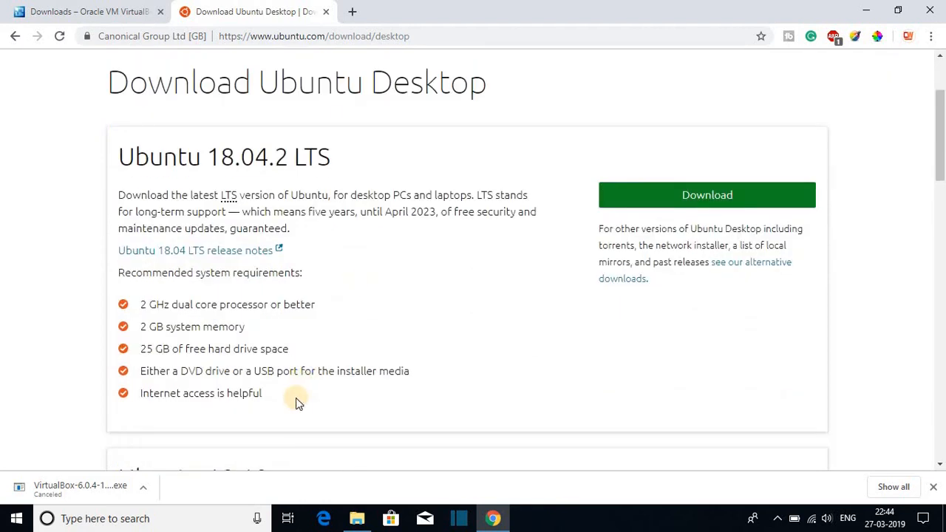
{"action": "left_click", "coordinate": [715, 195]}
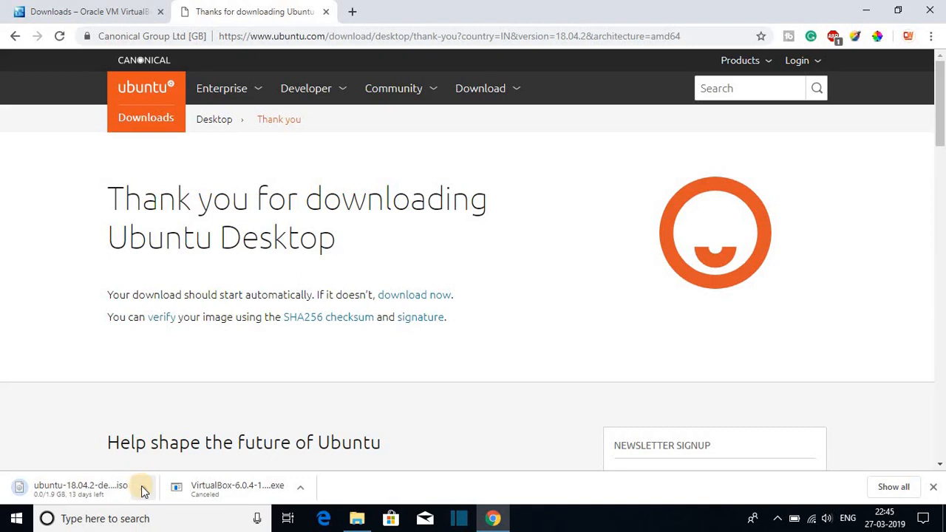
{"action": "left_click", "coordinate": [143, 488]}
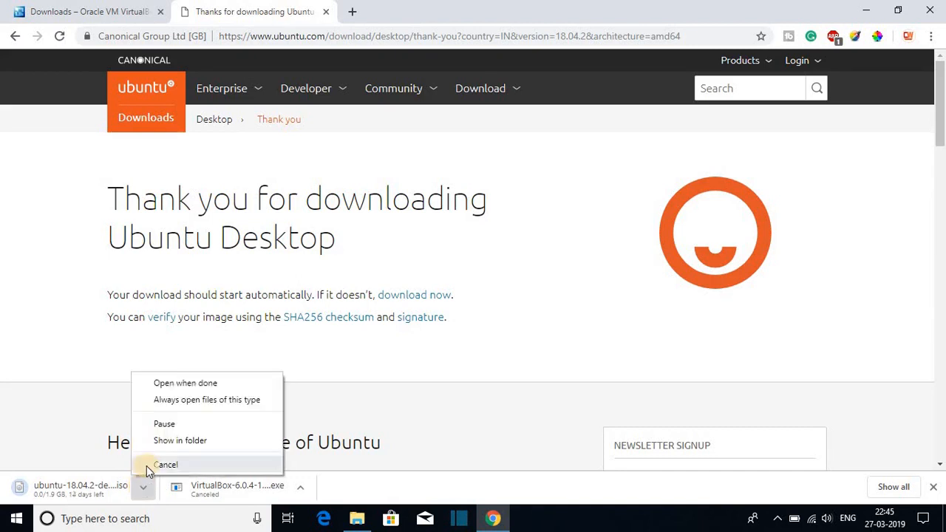
{"action": "left_click", "coordinate": [145, 462]}
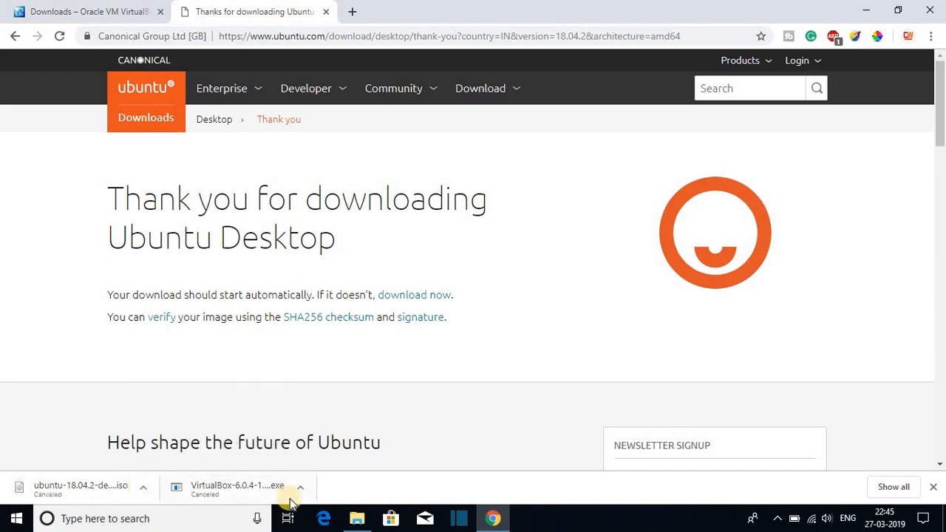
Run the VirtualBox-6.0.4-128413-Win installer from the Downloads folder in File Explorer and advance to the Custom Setup feature selection
{"action": "left_click", "coordinate": [351, 517]}
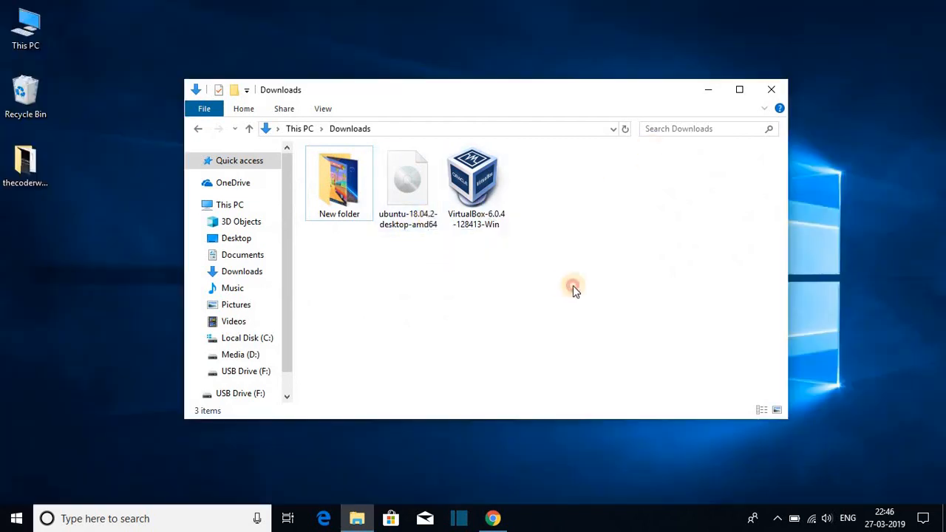
{"action": "left_click_drag", "start_coordinate": [573, 286], "coordinate": [431, 276]}
{"action": "left_click", "coordinate": [431, 276]}
{"action": "mouse_move", "coordinate": [484, 194]}
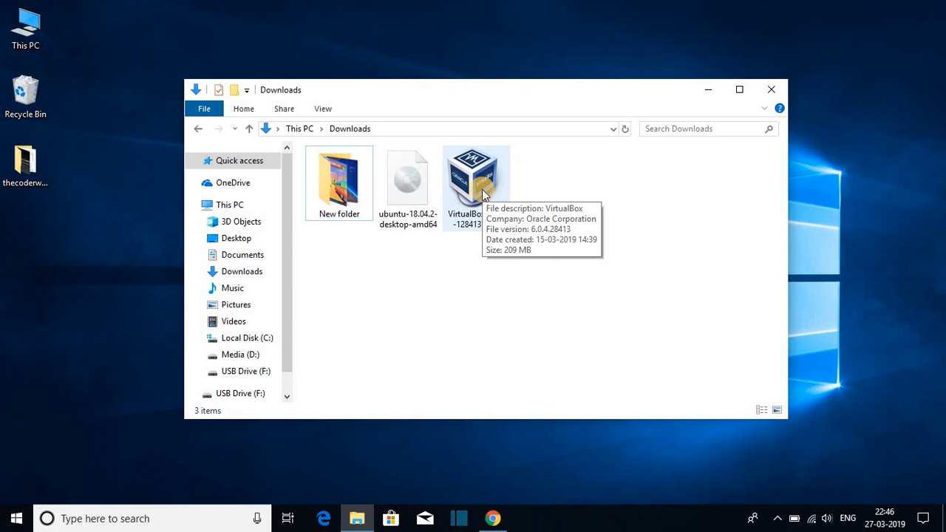
{"action": "left_click", "coordinate": [482, 189]}
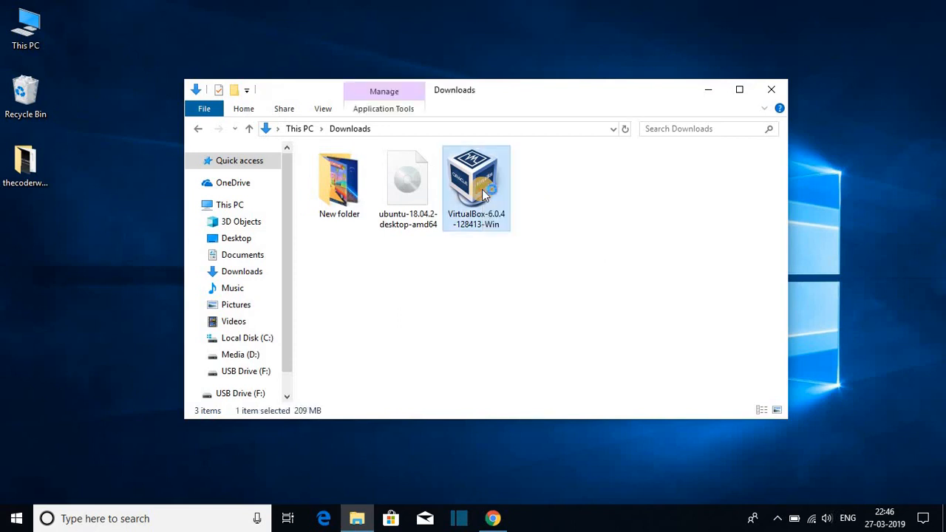
{"action": "double_click", "coordinate": [483, 190]}
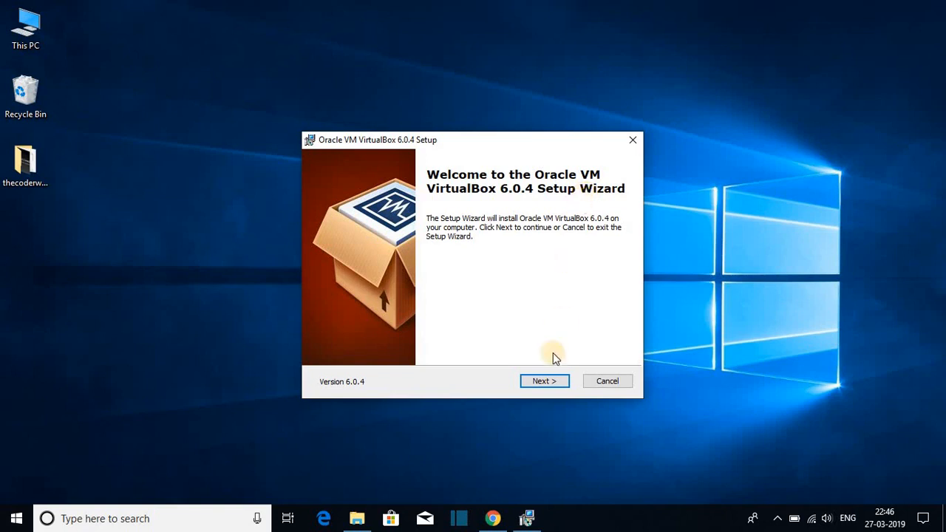
{"action": "left_click", "coordinate": [537, 382]}
{"action": "left_click", "coordinate": [478, 306]}
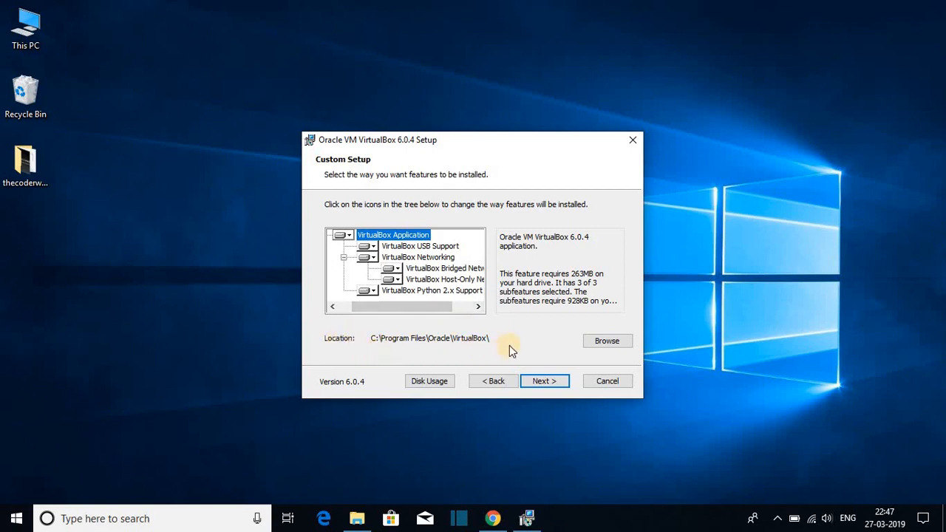
{"action": "left_click", "coordinate": [608, 342]}
{"action": "left_click", "coordinate": [518, 193]}
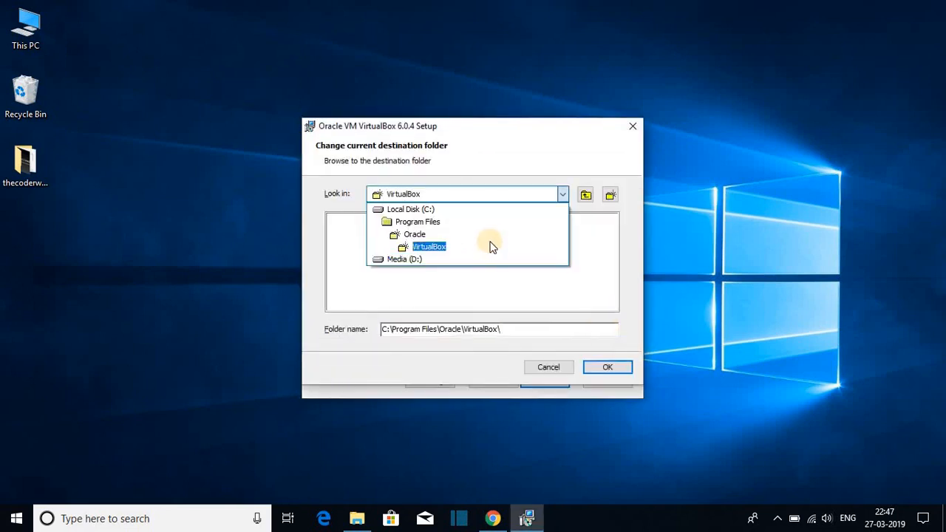
{"action": "left_click", "coordinate": [631, 133]}
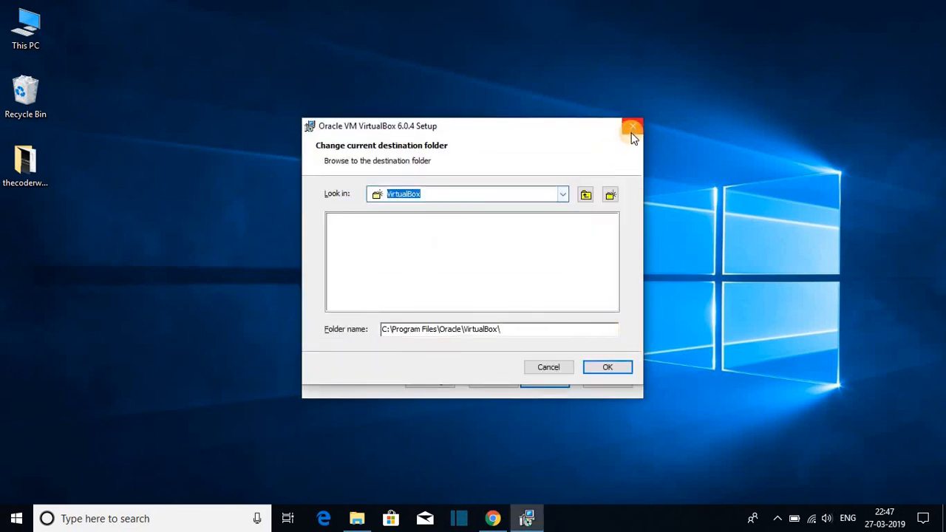
{"action": "left_click", "coordinate": [632, 130]}
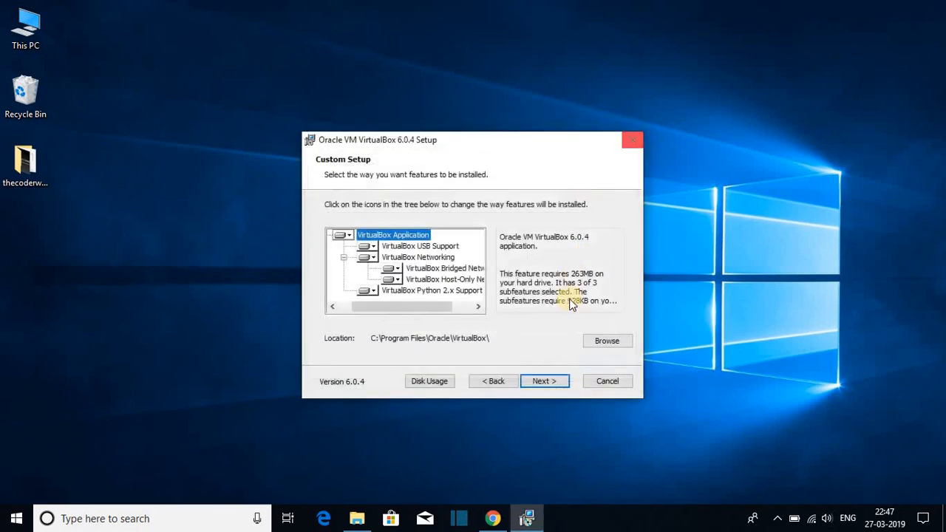
Install VirtualBox with start menu entries, both shortcuts and file associations, accept the network reset, and finish setup without starting the application
{"action": "left_click", "coordinate": [543, 381]}
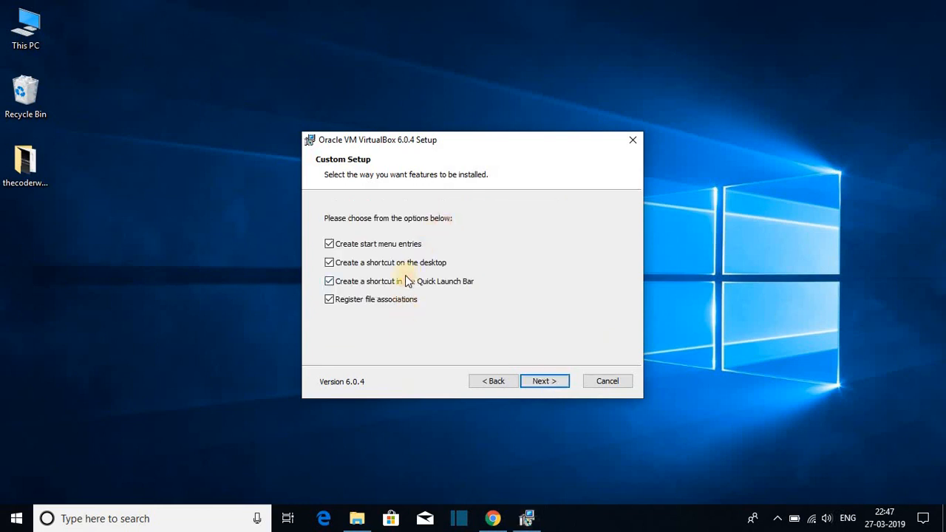
{"action": "left_click", "coordinate": [554, 380]}
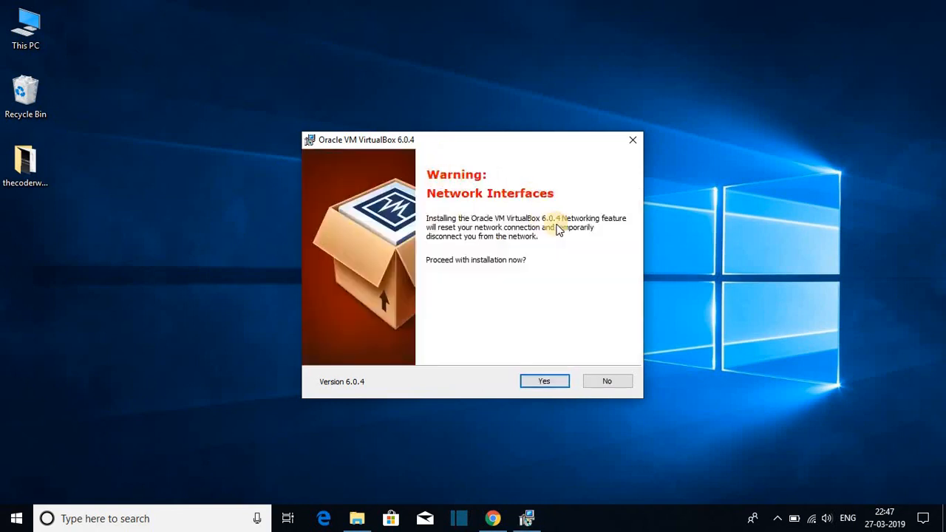
{"action": "left_click", "coordinate": [552, 382]}
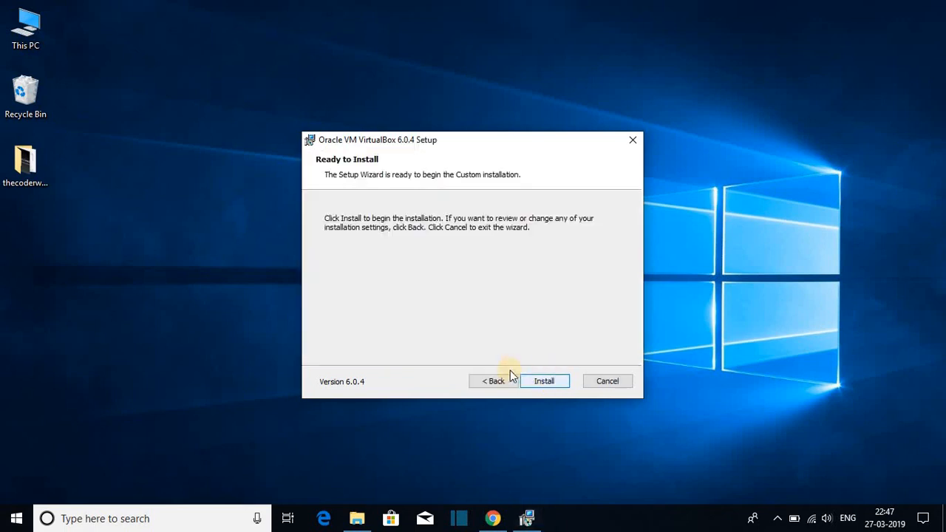
{"action": "left_click", "coordinate": [555, 381]}
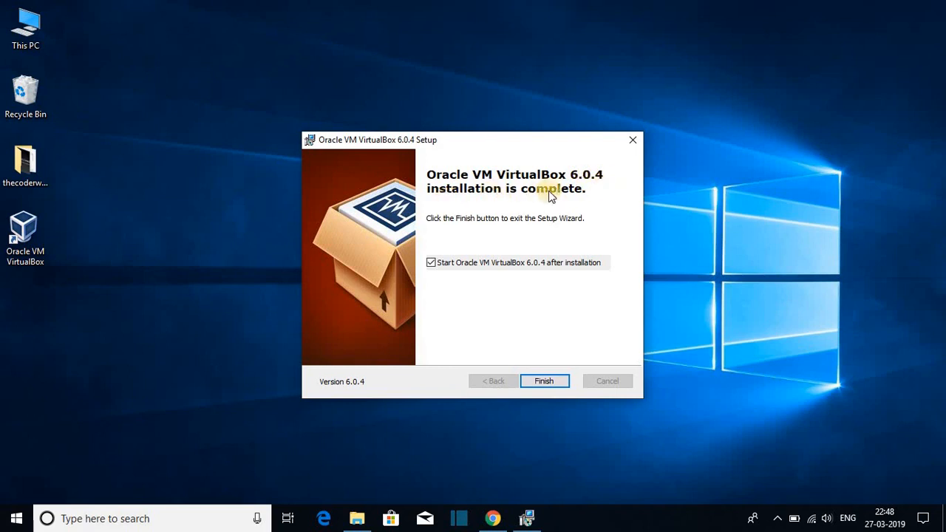
{"action": "left_click", "coordinate": [432, 263]}
{"action": "left_click", "coordinate": [552, 380]}
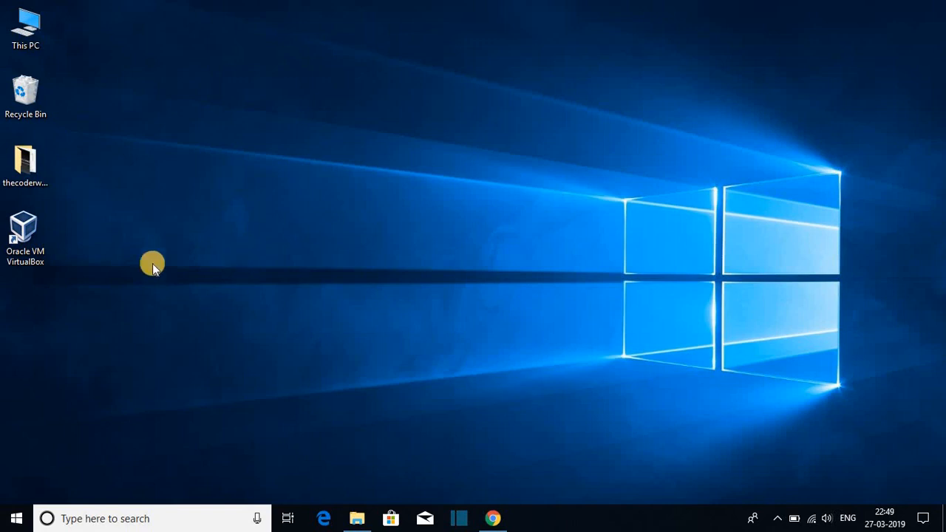
Launch Oracle VM VirtualBox from the desktop and enlarge the manager window in width and height
{"action": "double_click", "coordinate": [31, 250]}
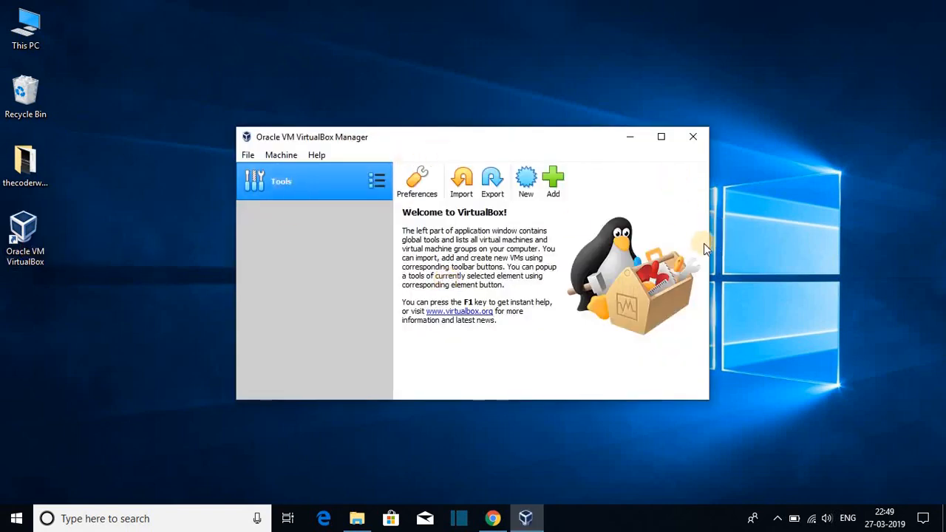
{"action": "left_click_drag", "start_coordinate": [710, 248], "coordinate": [791, 307]}
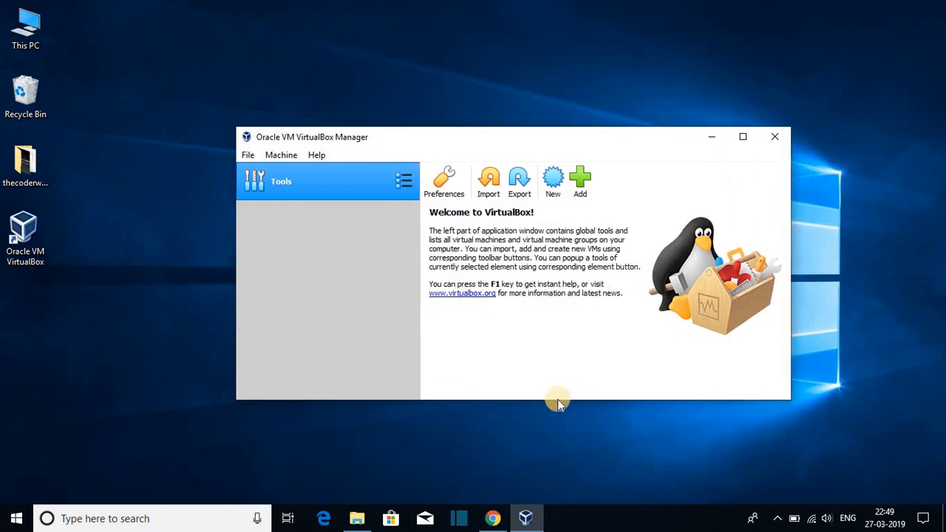
{"action": "left_click_drag", "start_coordinate": [558, 401], "coordinate": [563, 473]}
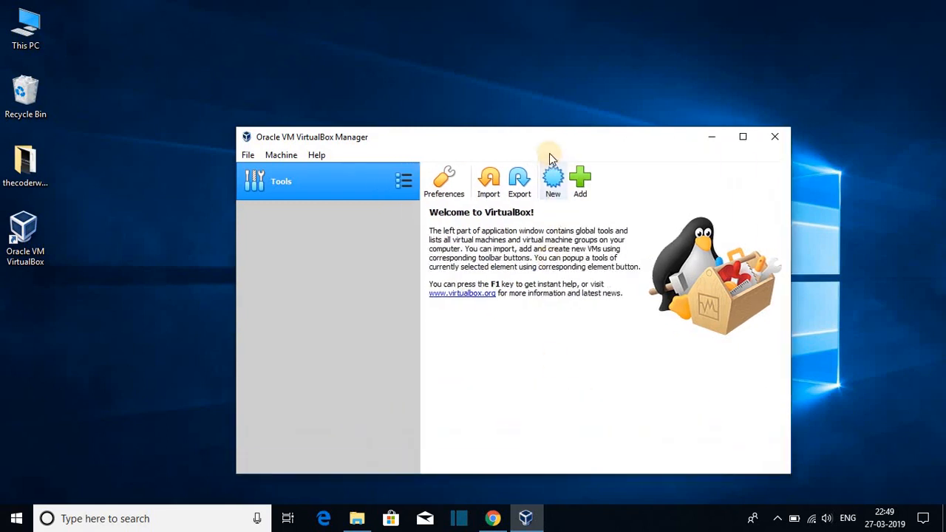
Start a new virtual machine named thecoderworld with type Linux and version Oracle (64-bit), keeping the default machine folder
{"action": "left_click_drag", "start_coordinate": [534, 140], "coordinate": [478, 88]}
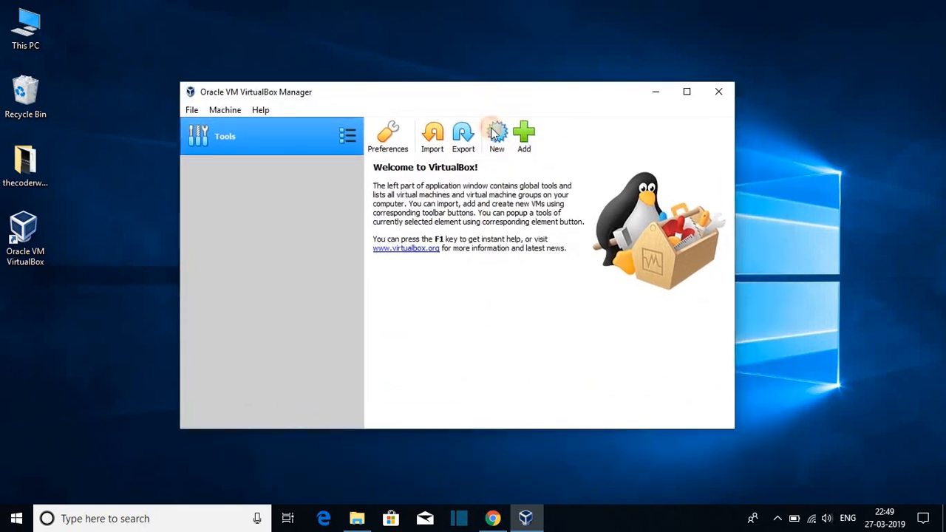
{"action": "left_click", "coordinate": [497, 140]}
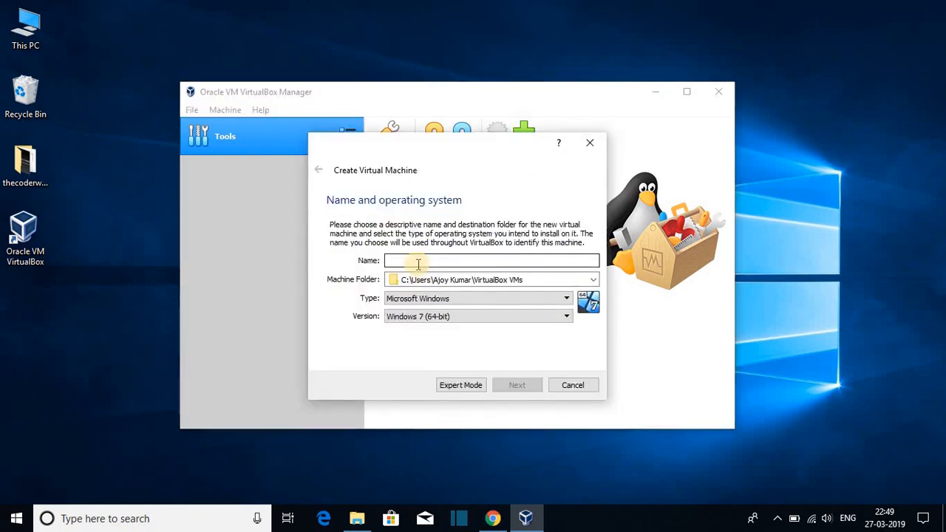
{"action": "type", "text": "thecoderworld"}
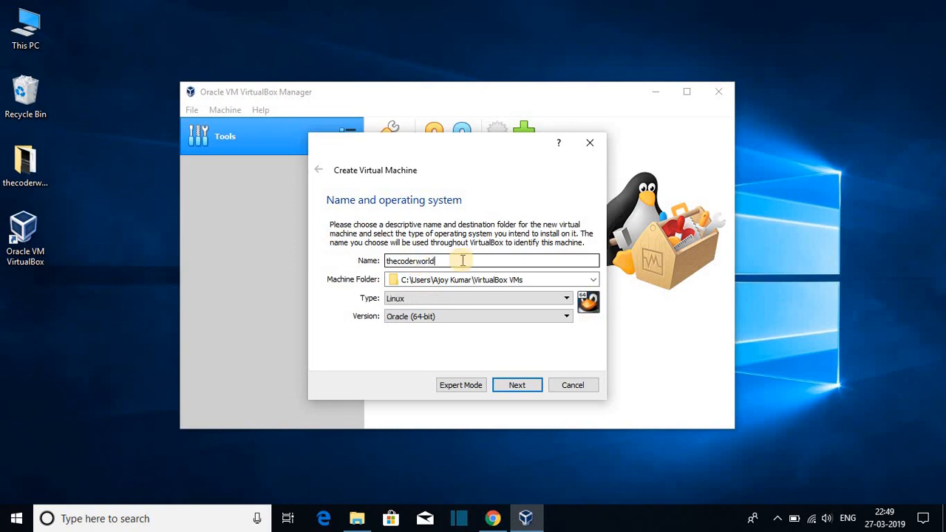
{"action": "left_click", "coordinate": [531, 279]}
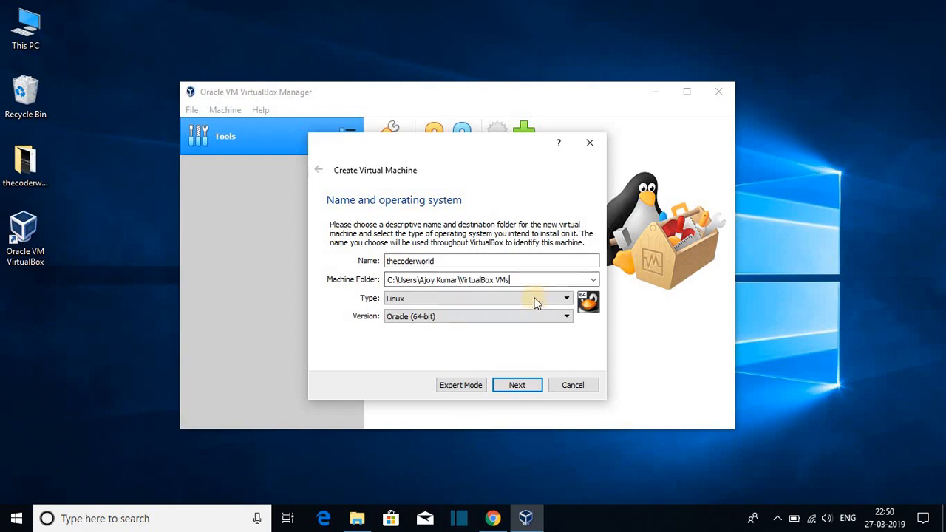
{"action": "left_click", "coordinate": [500, 298]}
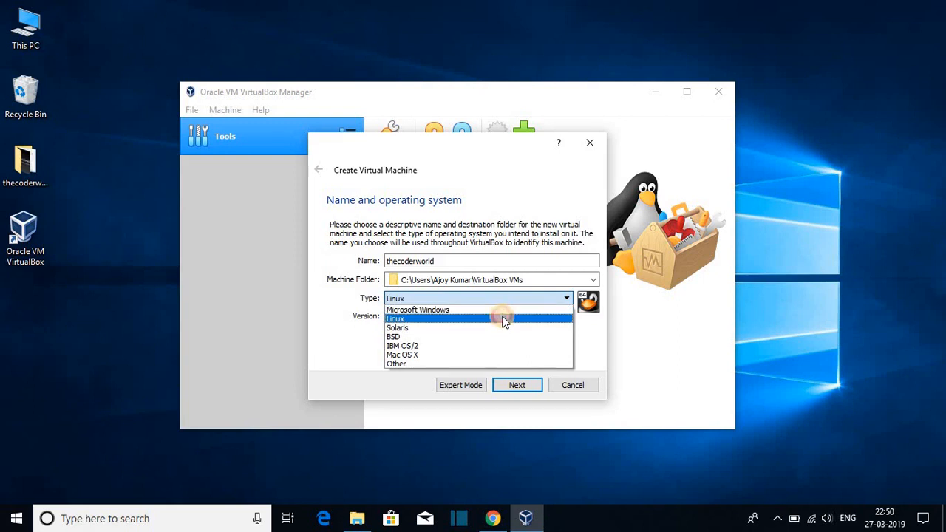
{"action": "left_click", "coordinate": [501, 319]}
{"action": "left_click", "coordinate": [511, 320]}
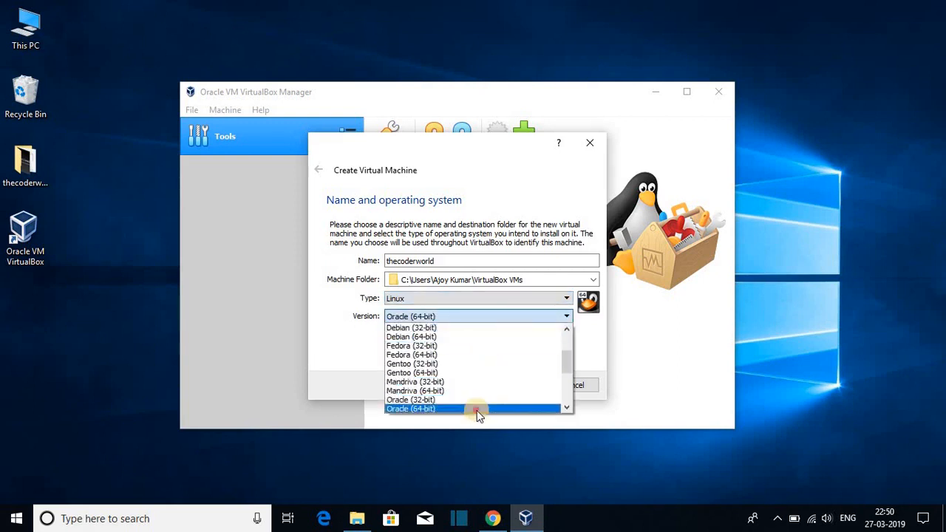
{"action": "left_click", "coordinate": [477, 410]}
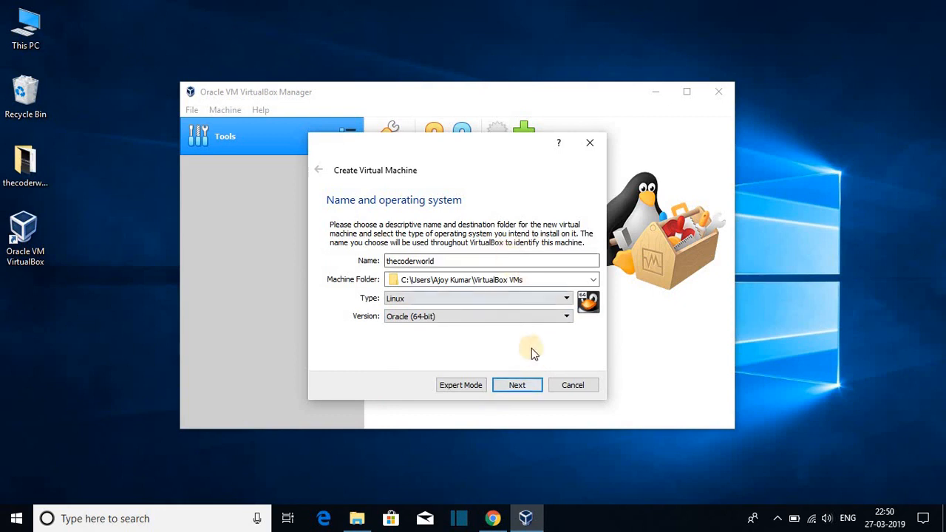
{"action": "left_click", "coordinate": [526, 387]}
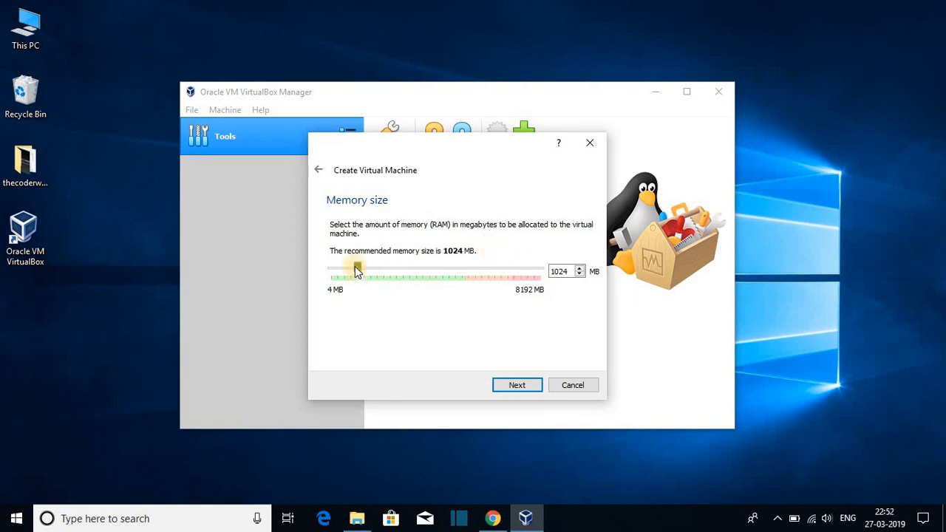
Allocate 2048 MB of memory to the new machine and choose to create a virtual hard disk now
{"action": "left_click_drag", "start_coordinate": [356, 271], "coordinate": [382, 271]}
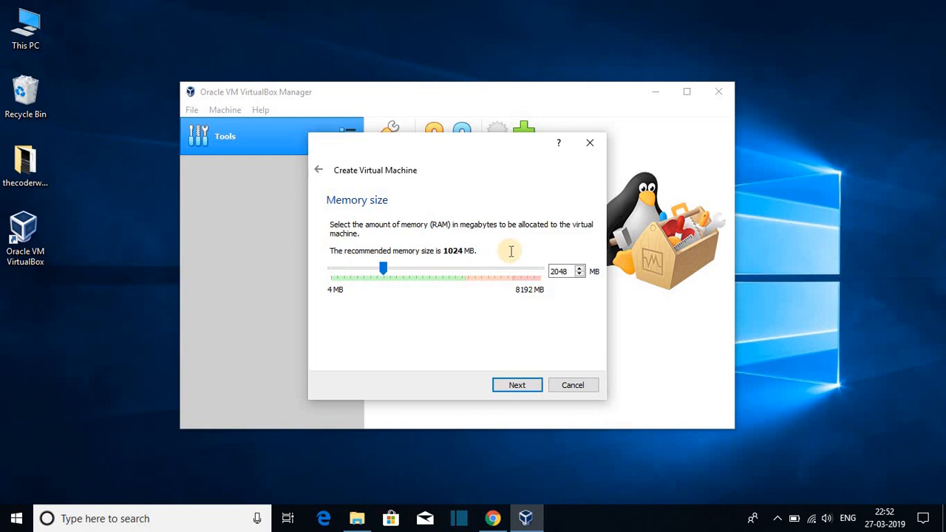
{"action": "left_click", "coordinate": [521, 385]}
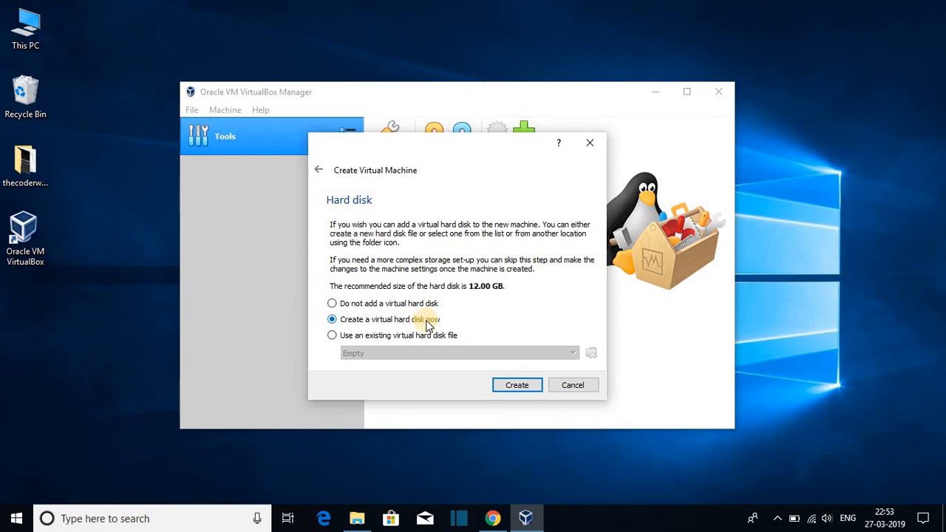
{"action": "left_click", "coordinate": [517, 385]}
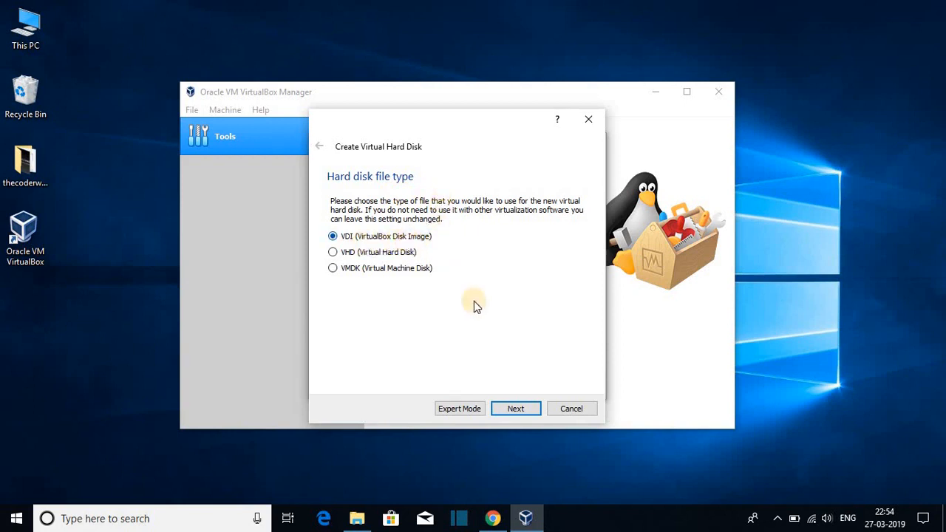
Create the thecoderworld virtual hard disk as a dynamically allocated VDI with a size of 50 GB
{"action": "left_click", "coordinate": [528, 408]}
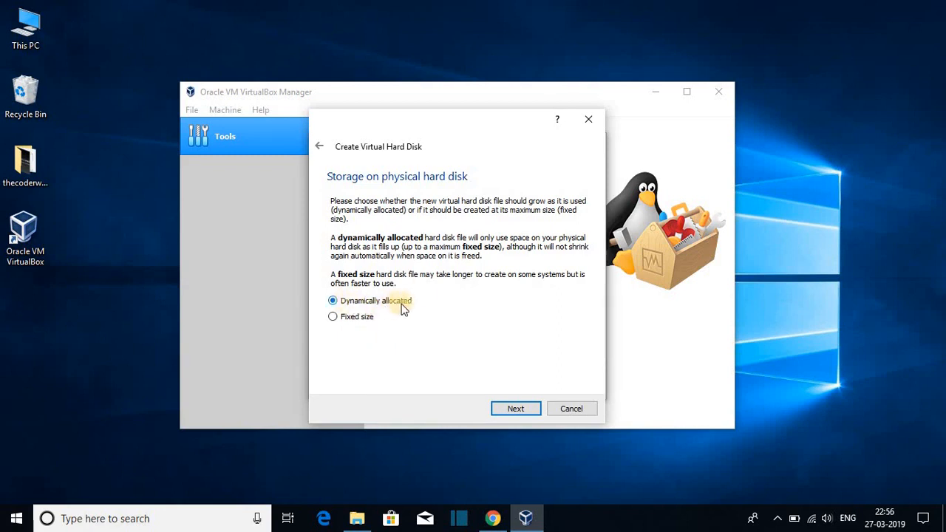
{"action": "left_click", "coordinate": [517, 411]}
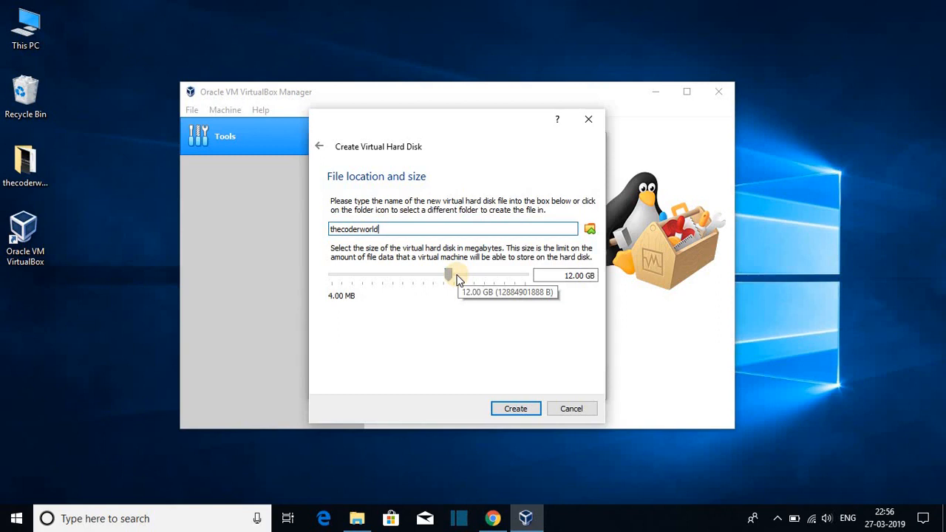
{"action": "left_click_drag", "start_coordinate": [457, 278], "coordinate": [441, 278]}
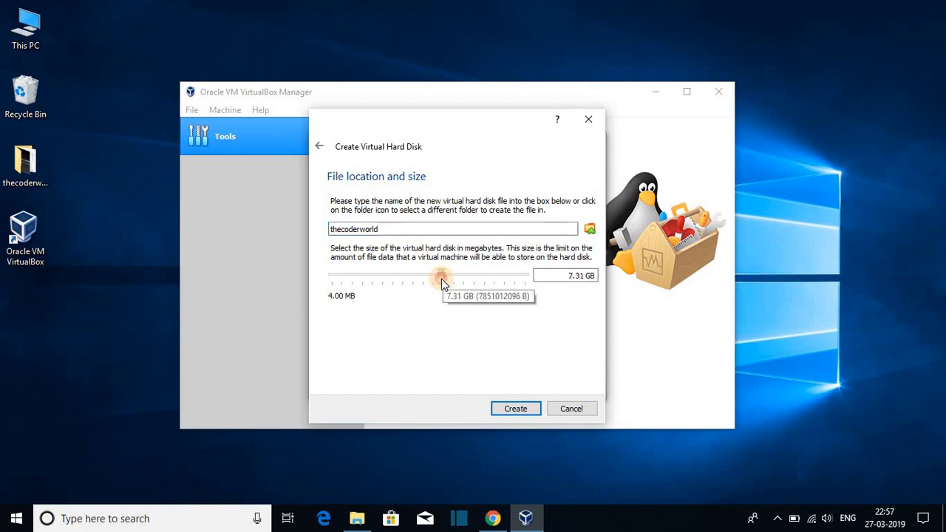
{"action": "left_click_drag", "start_coordinate": [441, 280], "coordinate": [469, 288]}
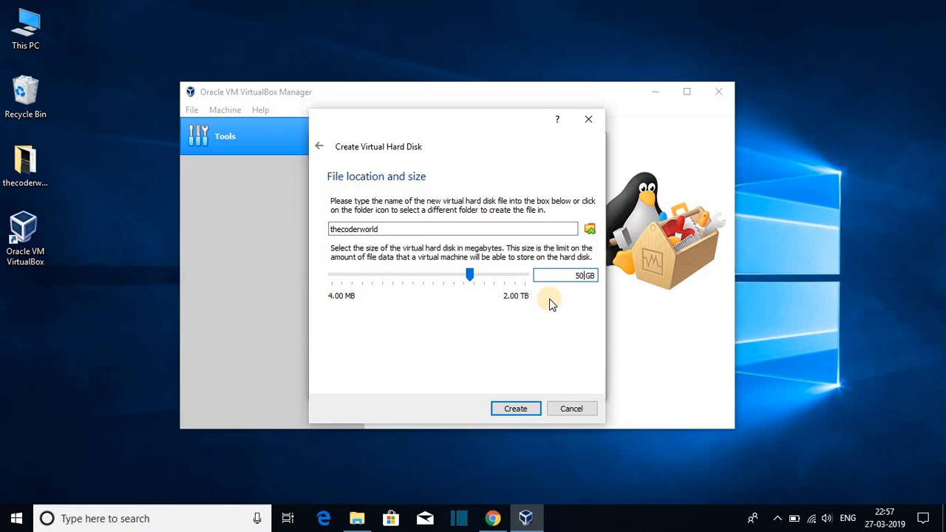
{"action": "left_click", "coordinate": [507, 410]}
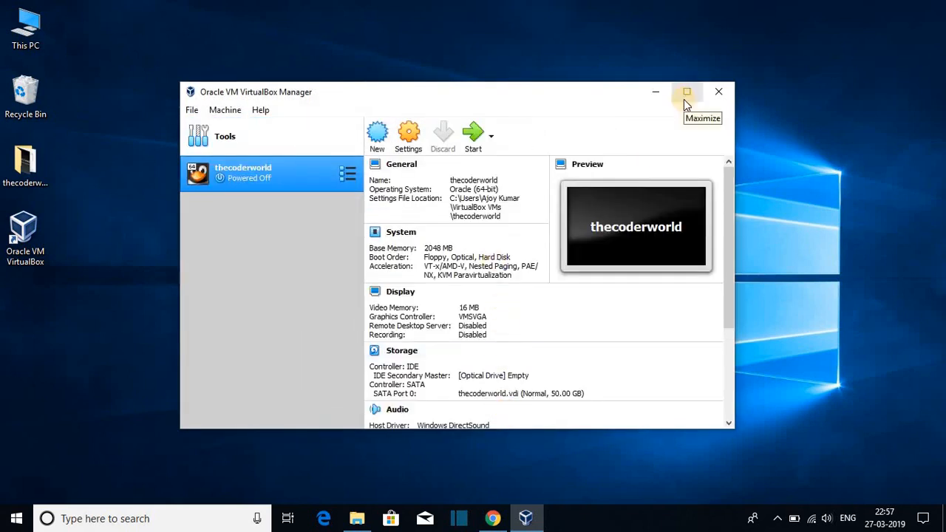
Maximize the manager and attach the ubuntu-18.04.2-desktop-amd64 image from Downloads to thecoderworld's empty IDE optical drive
{"action": "left_click", "coordinate": [685, 96]}
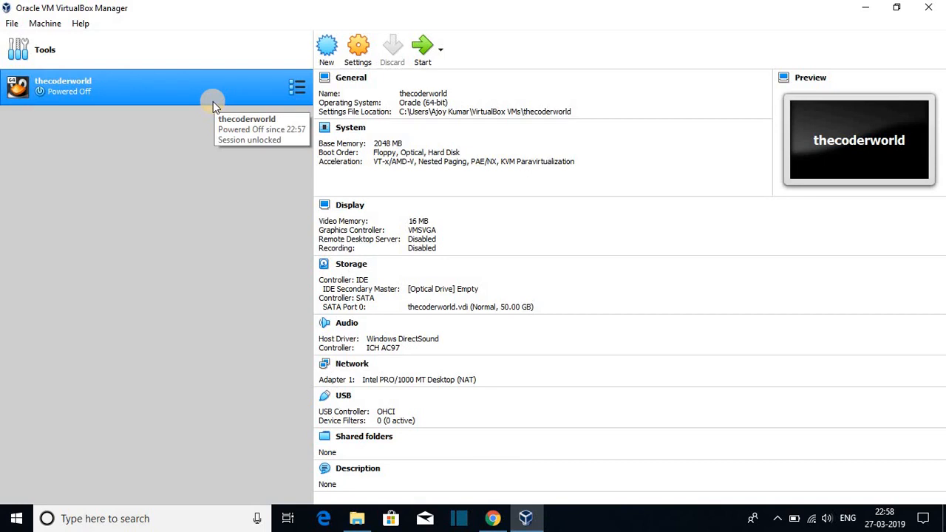
{"action": "left_click", "coordinate": [365, 59]}
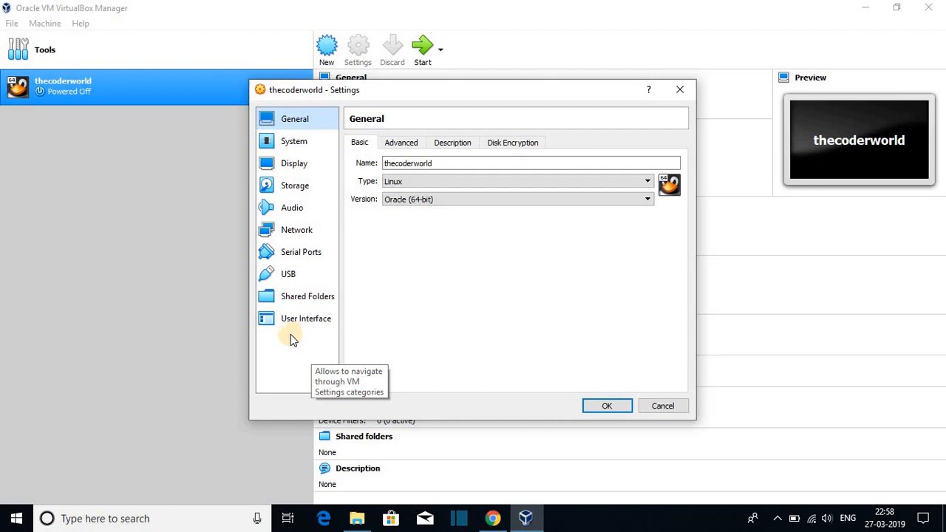
{"action": "left_click", "coordinate": [291, 189]}
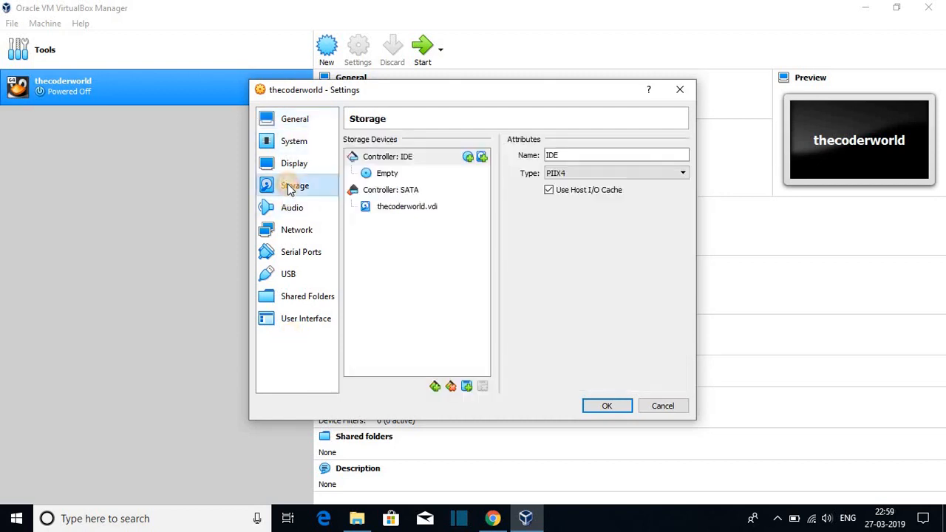
{"action": "left_click", "coordinate": [399, 177]}
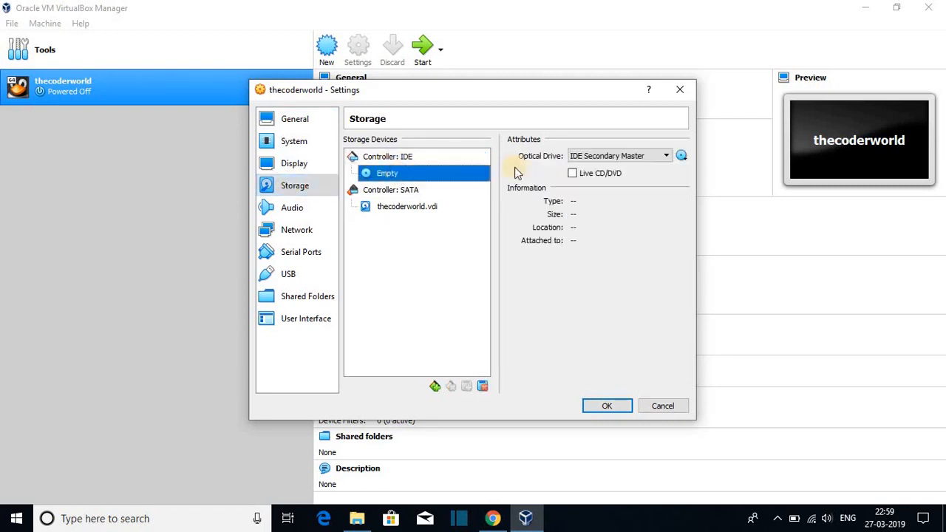
{"action": "left_click", "coordinate": [681, 156]}
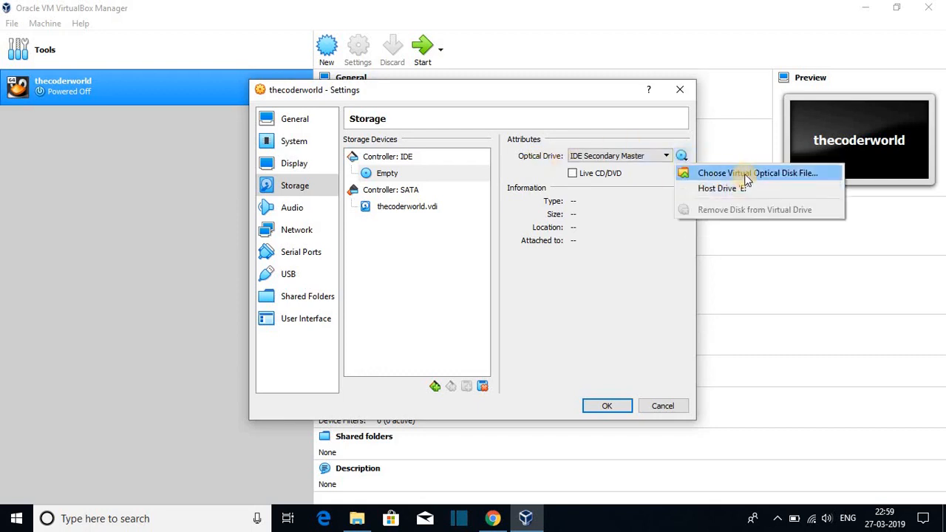
{"action": "left_click", "coordinate": [743, 176]}
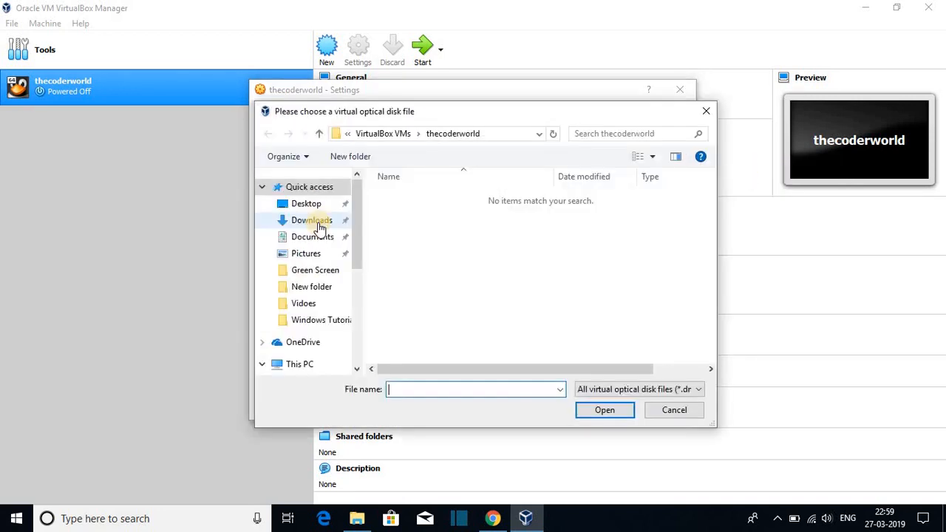
{"action": "left_click", "coordinate": [313, 221]}
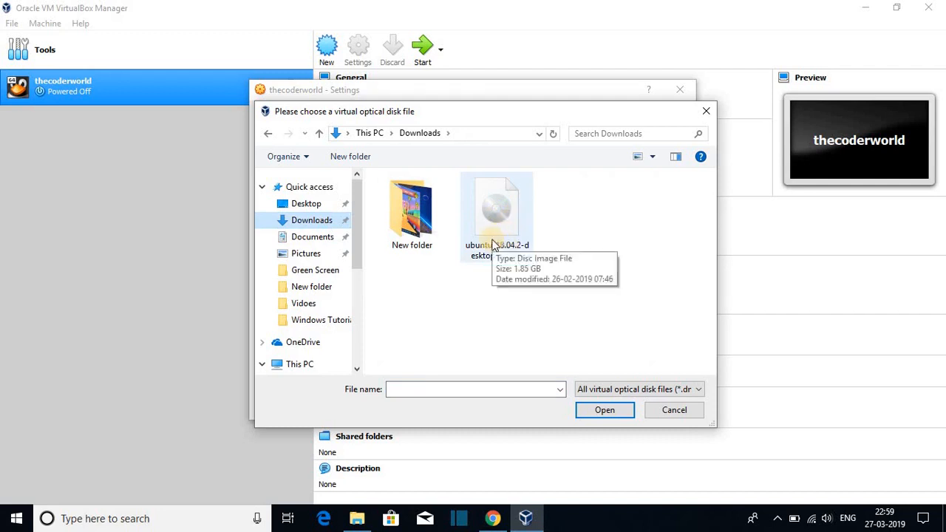
{"action": "left_click", "coordinate": [494, 244]}
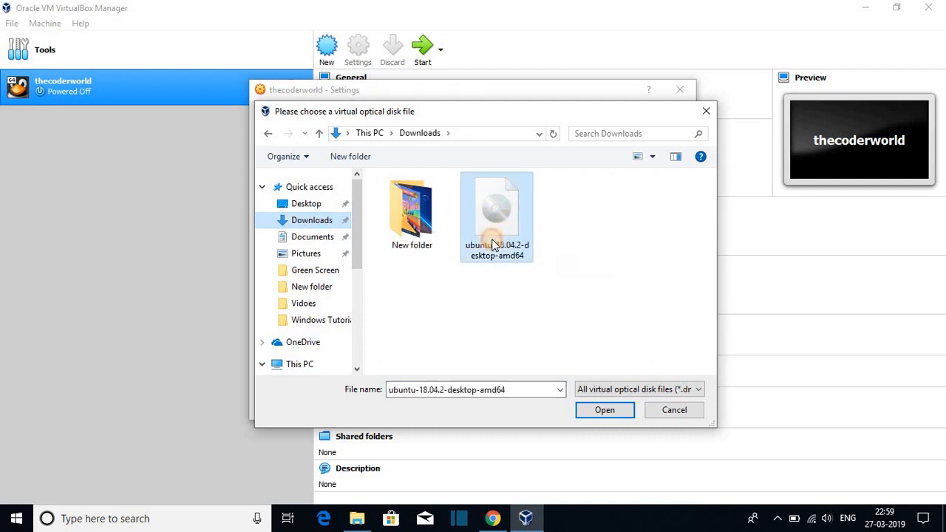
{"action": "left_click", "coordinate": [606, 412]}
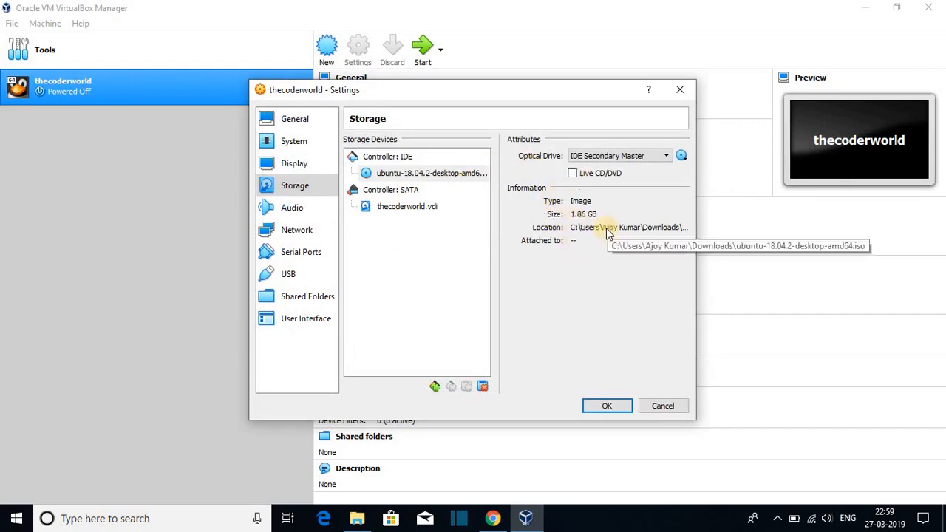
{"action": "left_click", "coordinate": [620, 406]}
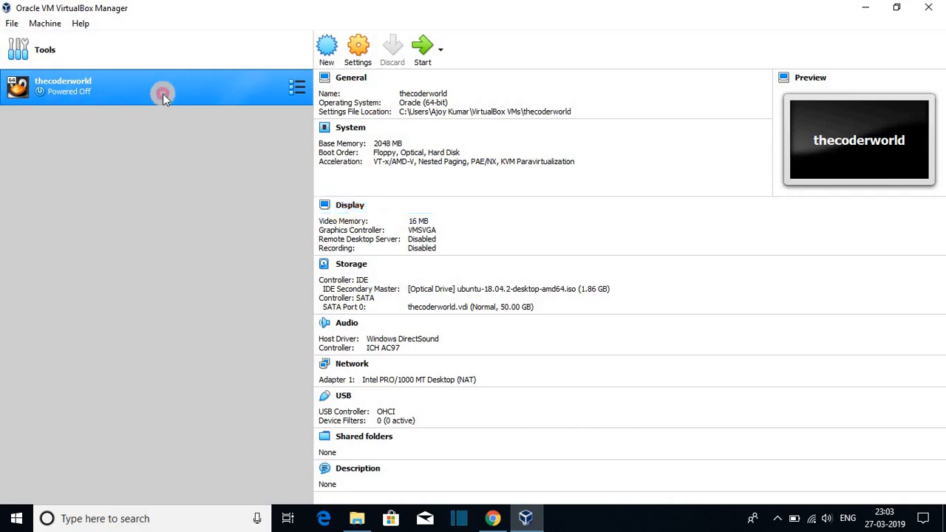
Review thecoderworld's motherboard, processor and acceleration settings, and close them without changes
{"action": "left_click", "coordinate": [350, 65]}
{"action": "left_click", "coordinate": [308, 146]}
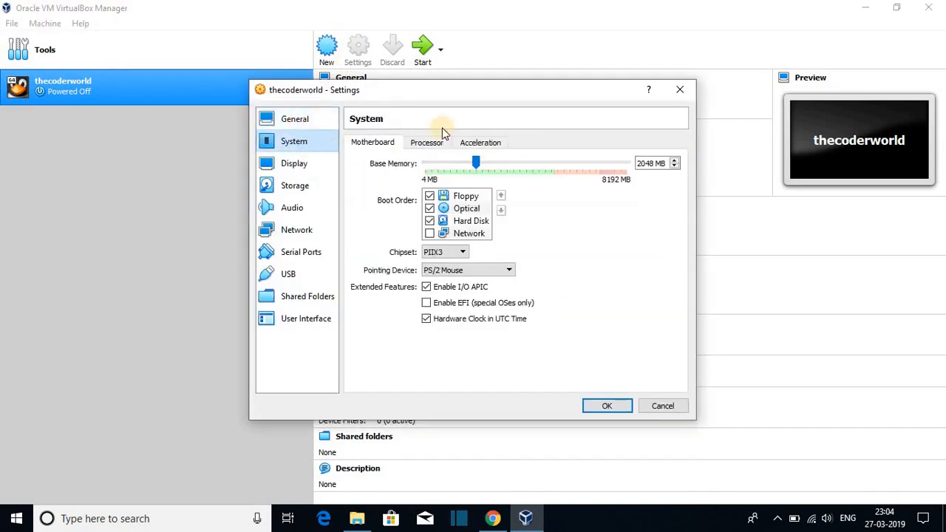
{"action": "left_click", "coordinate": [436, 144]}
{"action": "left_click", "coordinate": [460, 143]}
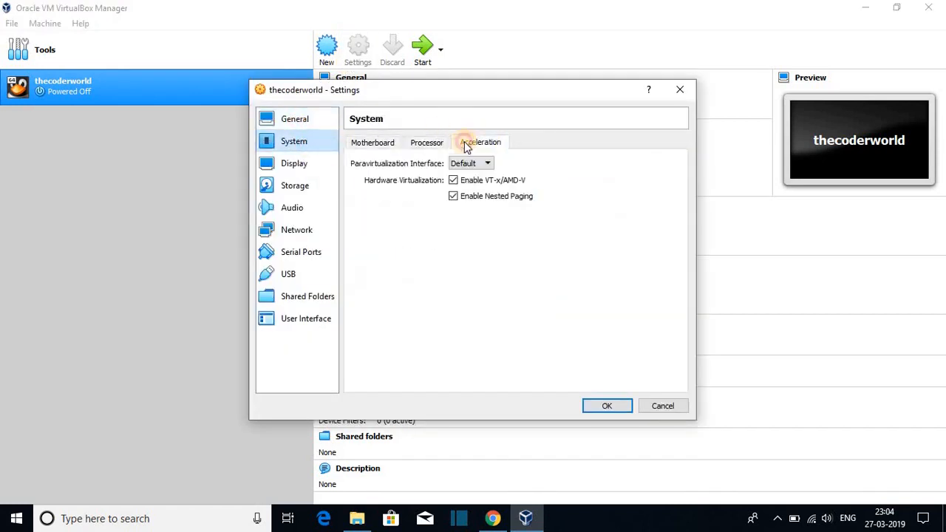
{"action": "left_click", "coordinate": [424, 143]}
{"action": "left_click", "coordinate": [394, 144]}
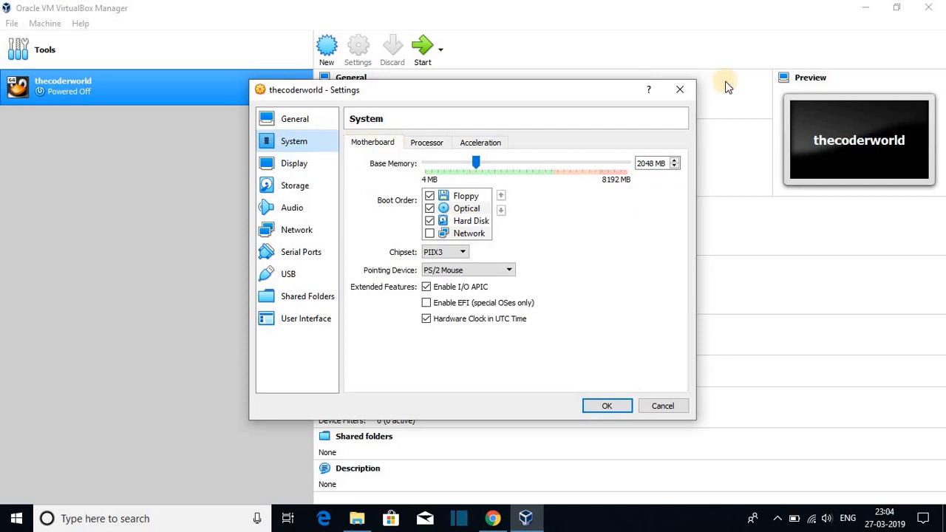
{"action": "left_click", "coordinate": [682, 90]}
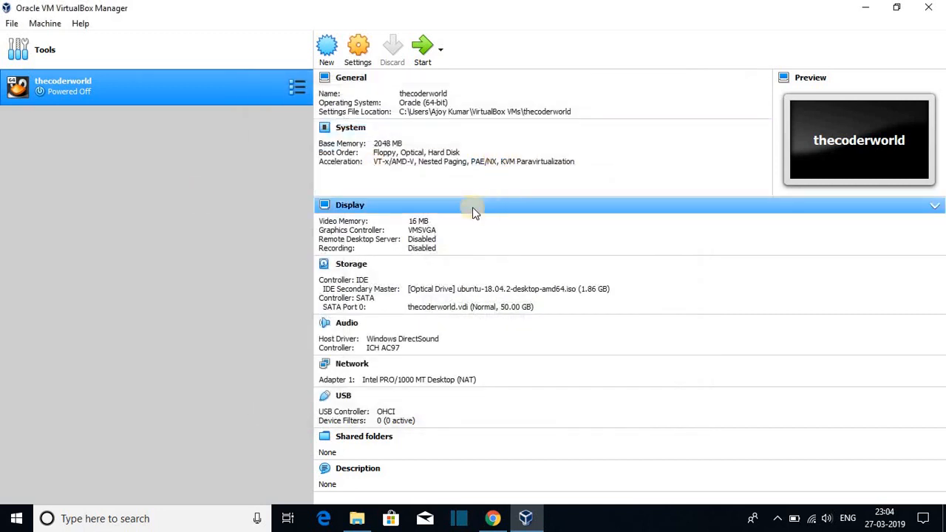
Start the thecoderworld machine and begin installing Ubuntu in English with the English (US) keyboard layout
{"action": "left_click", "coordinate": [420, 53]}
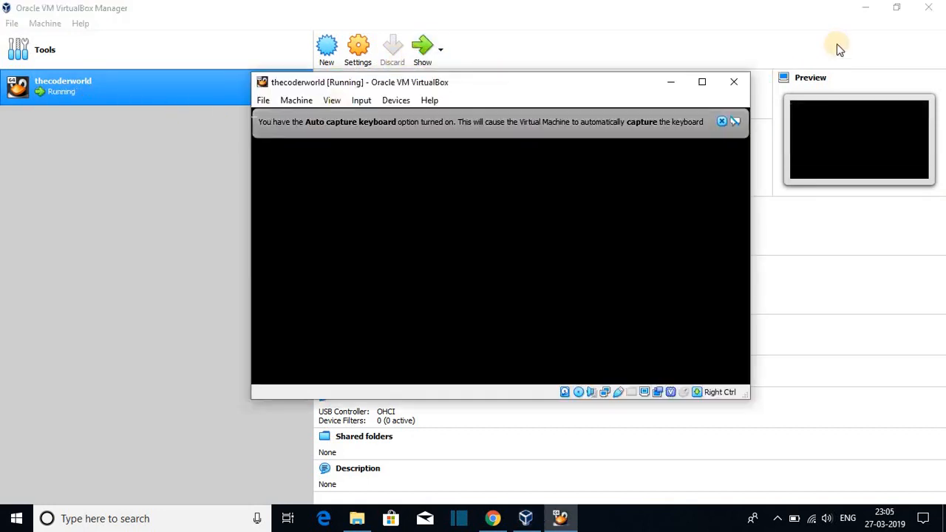
{"action": "left_click", "coordinate": [865, 9]}
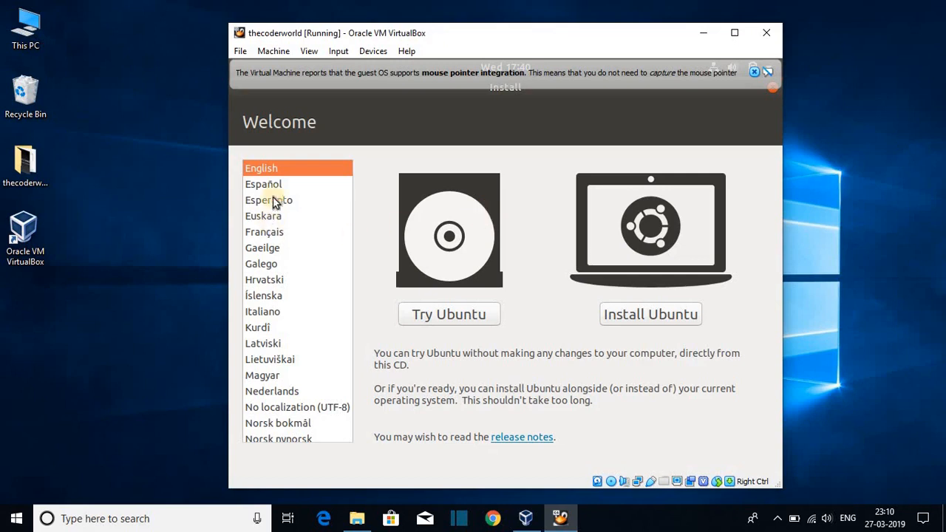
{"action": "scroll", "coordinate": [277, 172], "scroll_direction": "up", "scroll_amount": 3}
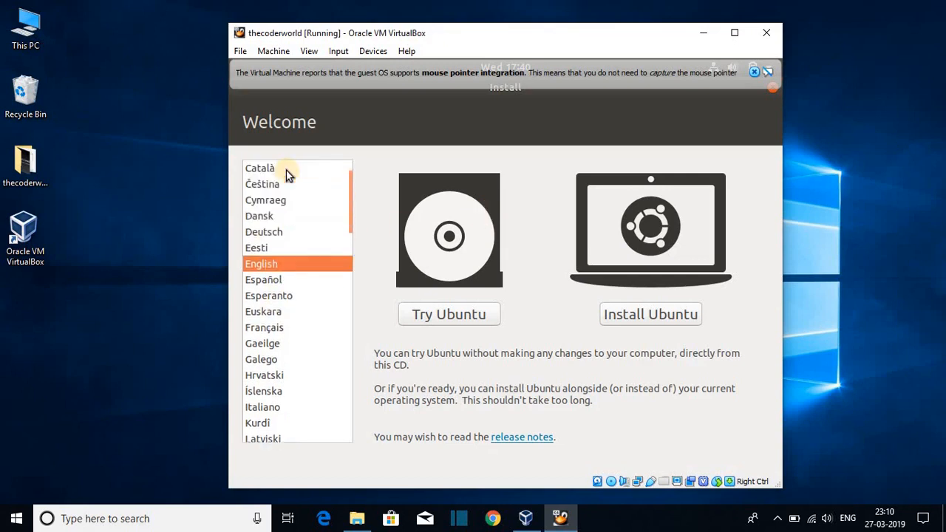
{"action": "left_click", "coordinate": [651, 319]}
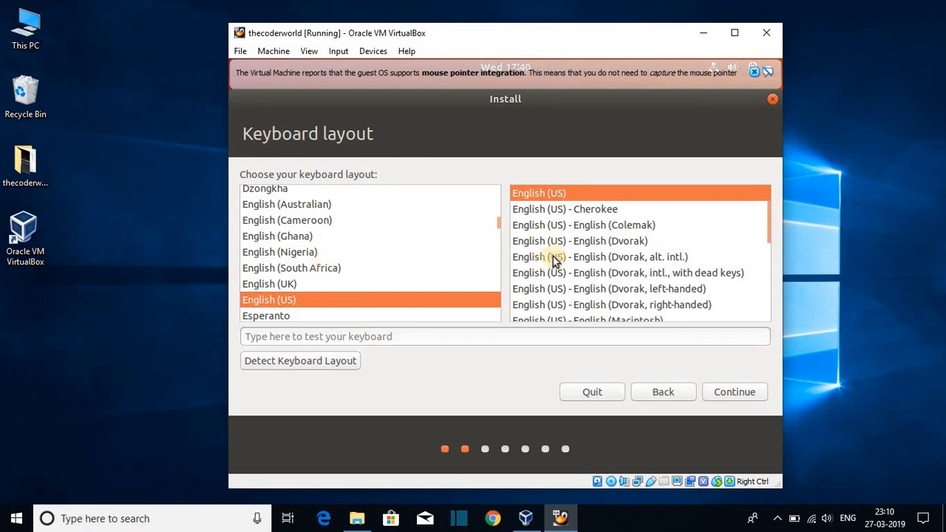
{"action": "left_click", "coordinate": [722, 394]}
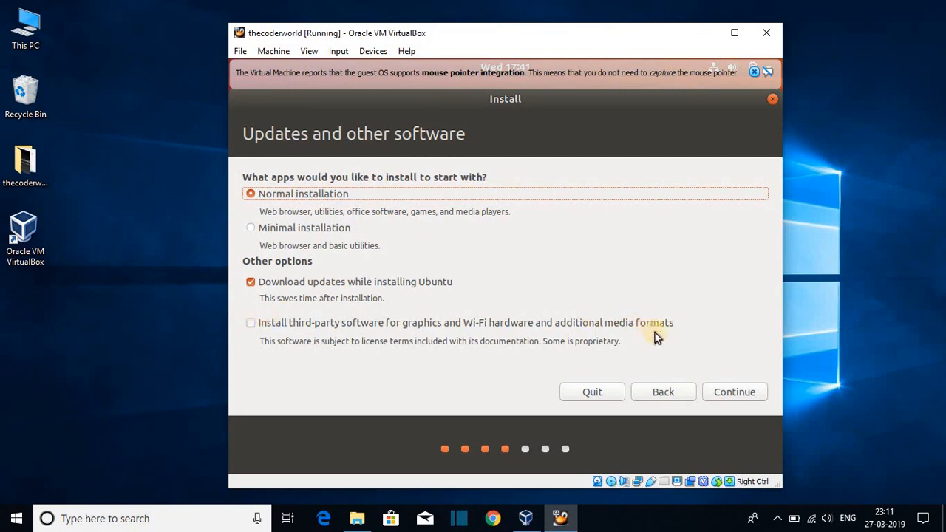
Install Ubuntu as a normal installation with updates downloaded, erase the disk and write the changes, and use Kolkata as the location
{"action": "left_click", "coordinate": [250, 325]}
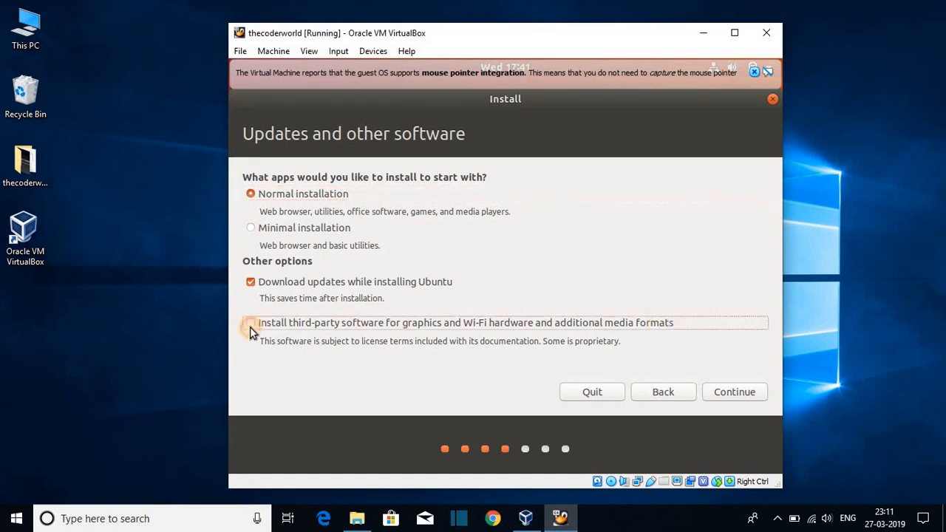
{"action": "left_click", "coordinate": [737, 392]}
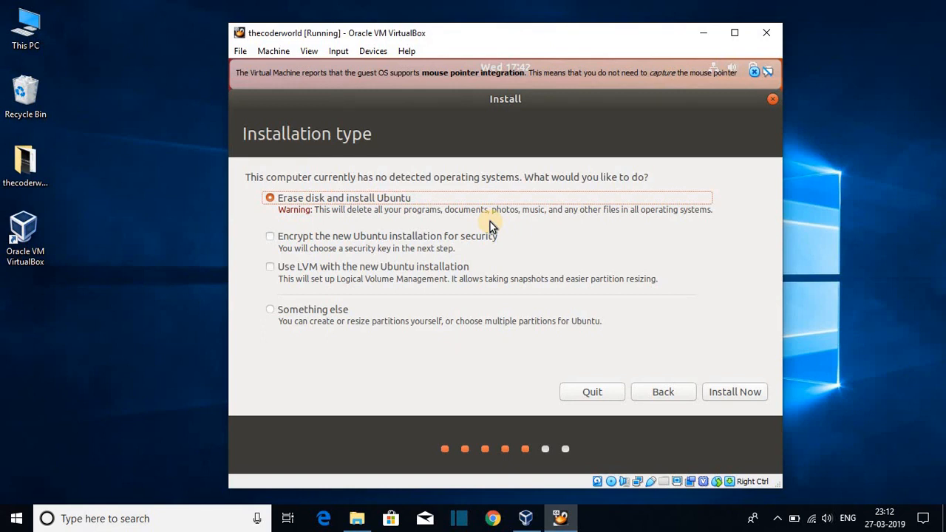
{"action": "left_click", "coordinate": [739, 395]}
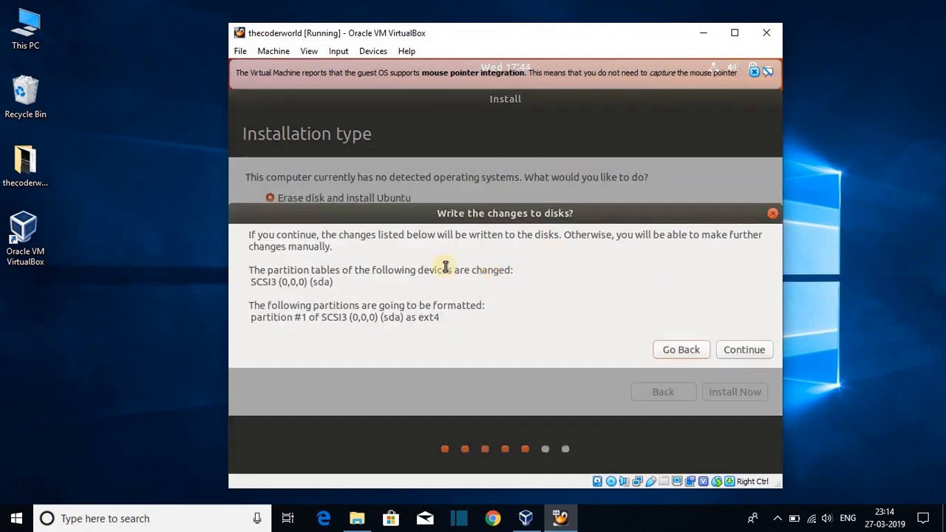
{"action": "left_click", "coordinate": [739, 352]}
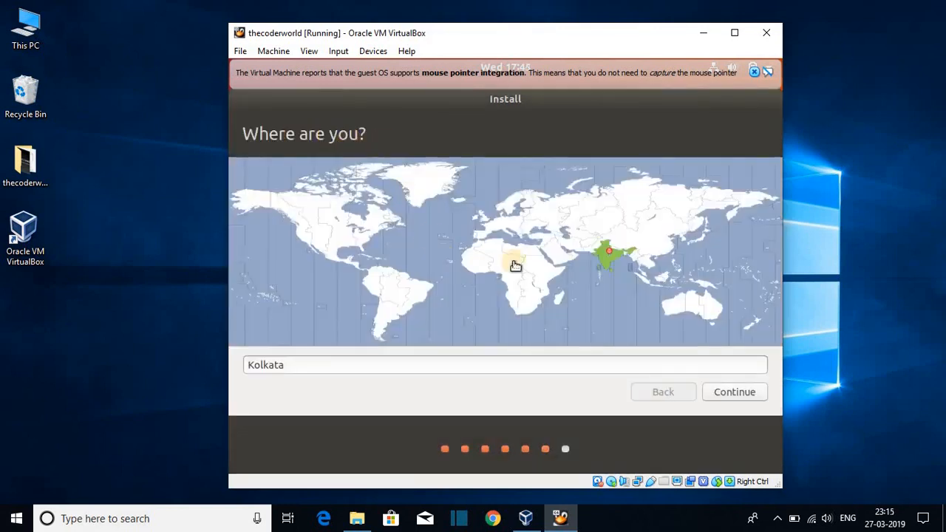
{"action": "left_click", "coordinate": [724, 397]}
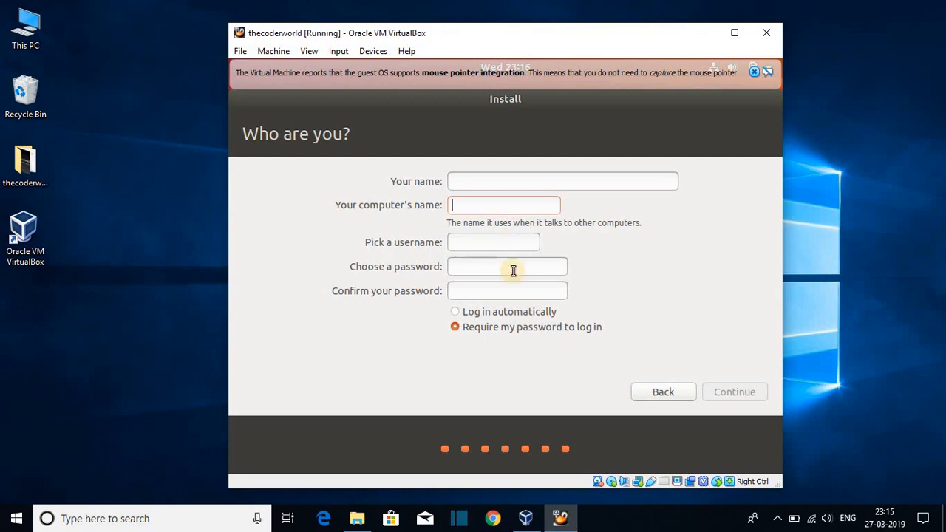
Create the thecoderworld user account with a confirmed password, require the password to log in, and continue the installation
{"action": "left_click", "coordinate": [462, 178]}
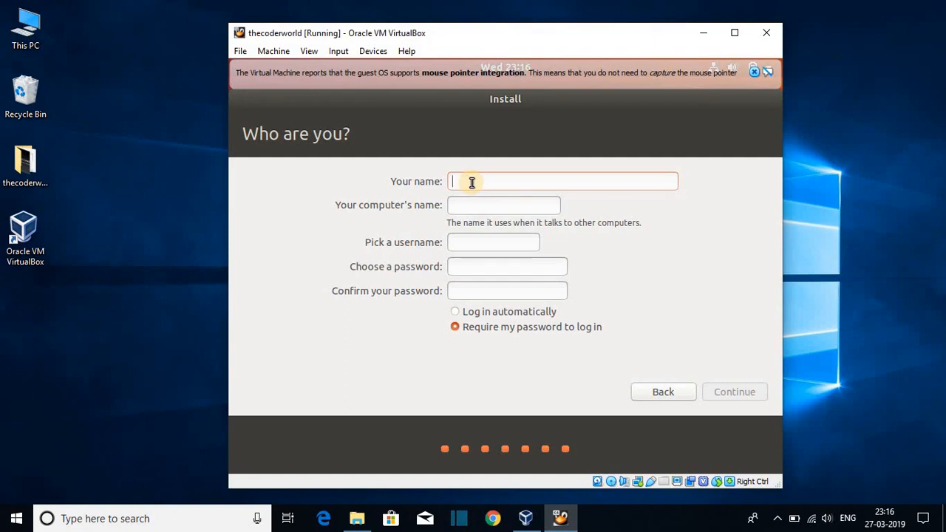
{"action": "type", "text": "thecoderworld"}
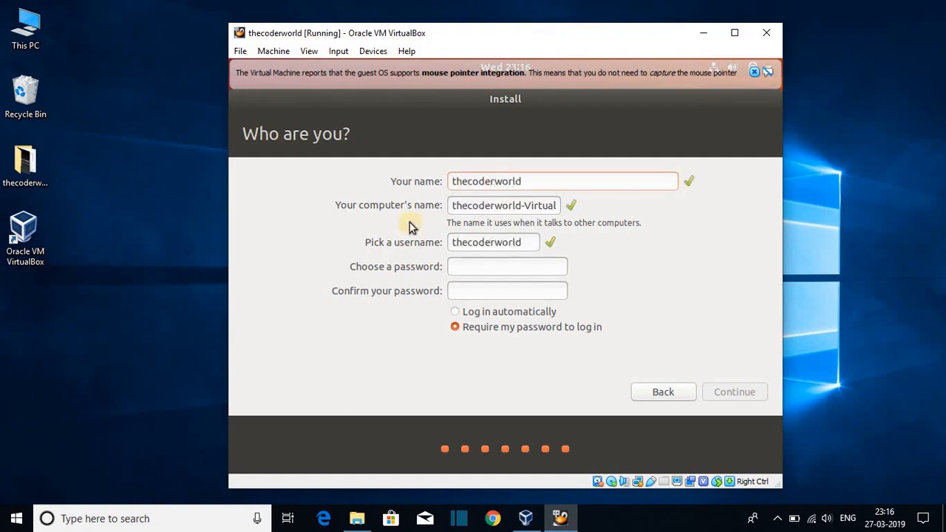
{"action": "left_click", "coordinate": [502, 268]}
{"action": "type", "text": "•••••••"}
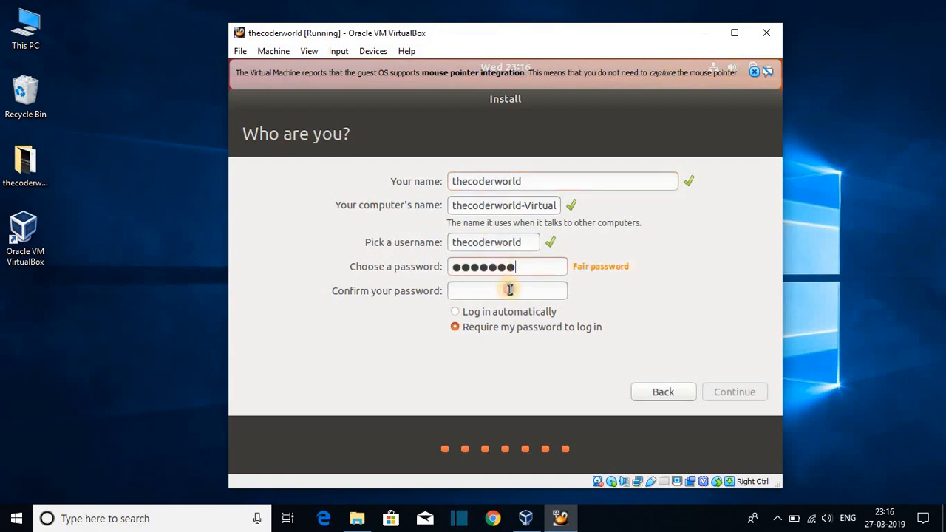
{"action": "left_click", "coordinate": [509, 291]}
{"action": "type", "text": "•••••••"}
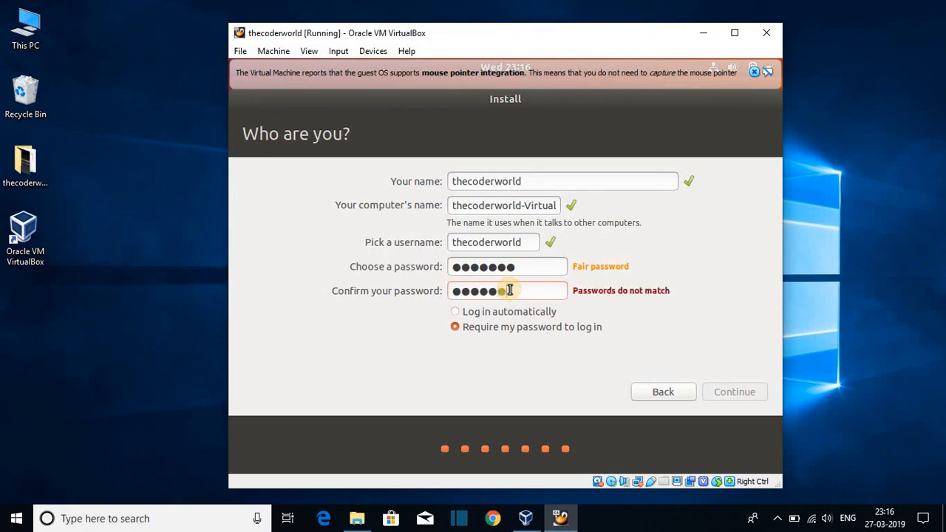
{"action": "left_click", "coordinate": [515, 330]}
{"action": "left_click", "coordinate": [482, 311]}
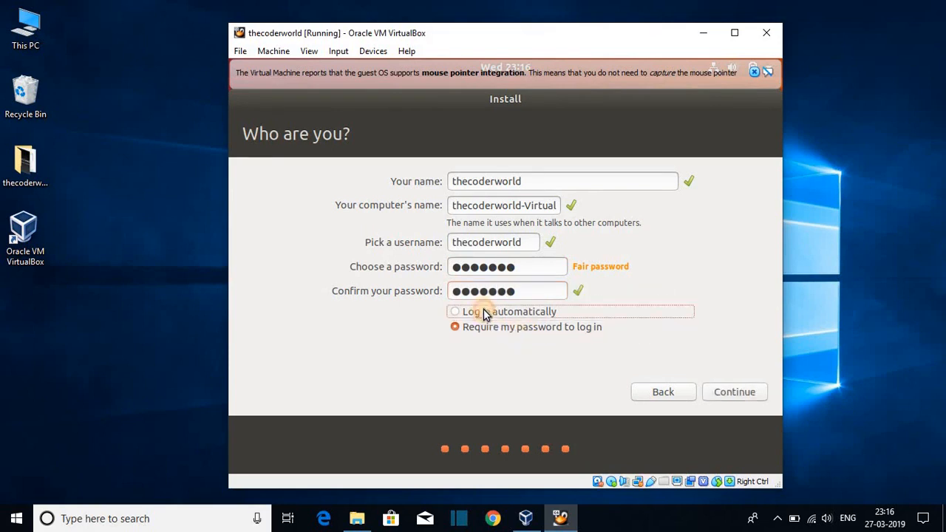
{"action": "left_click", "coordinate": [496, 330]}
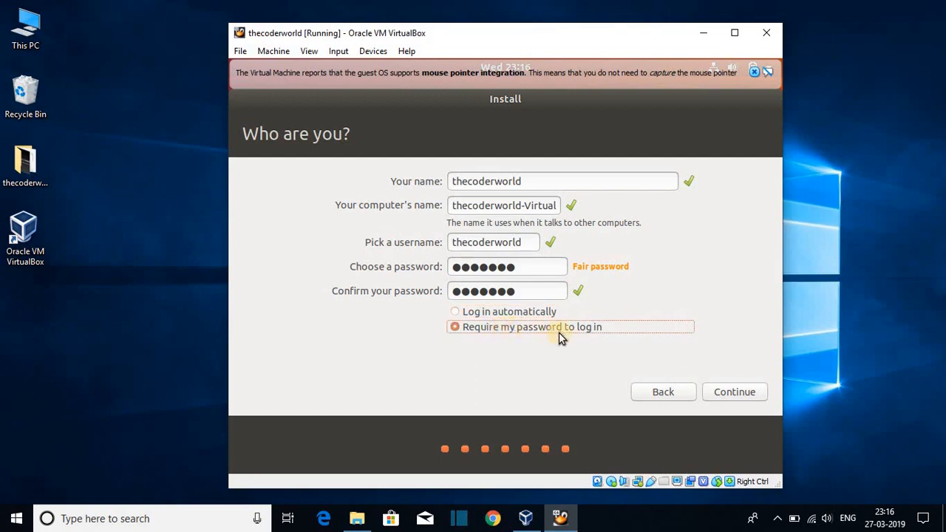
{"action": "left_click", "coordinate": [731, 391]}
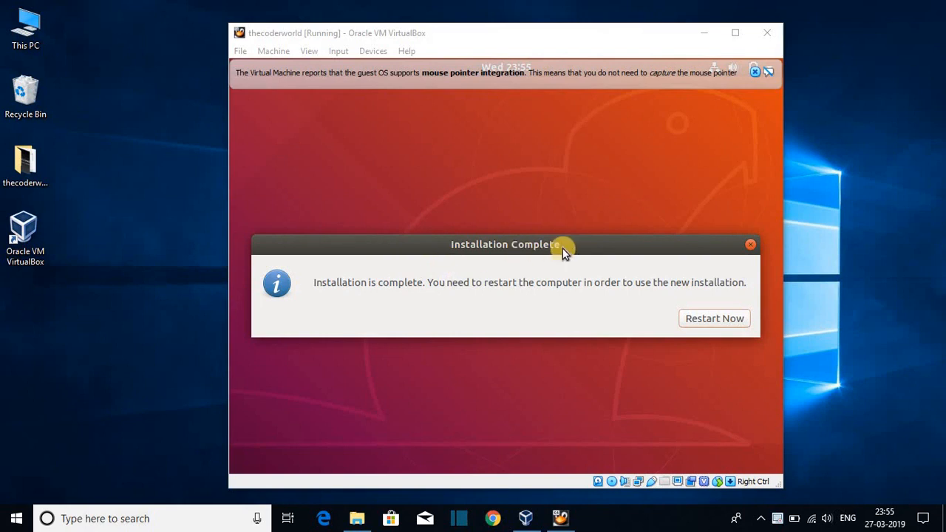
Restart the virtual machine after the installation and sign in to the thecoderworld account with its account password
{"action": "left_click", "coordinate": [710, 320]}
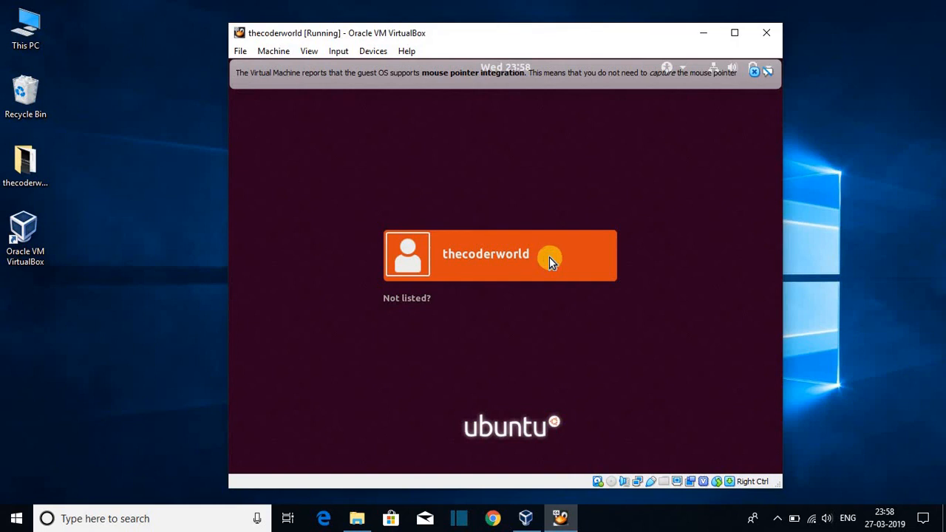
{"action": "left_click", "coordinate": [549, 256]}
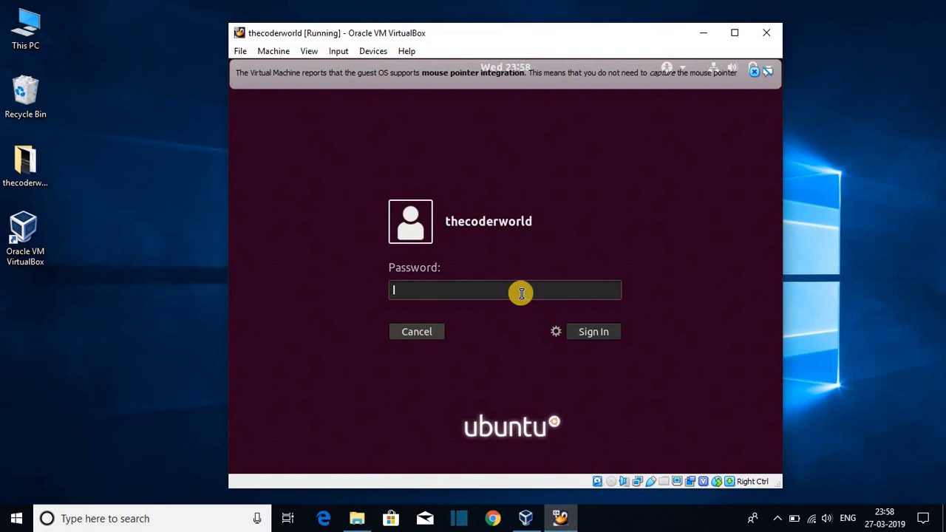
{"action": "type", "text": "*******"}
{"action": "left_click", "coordinate": [585, 334]}
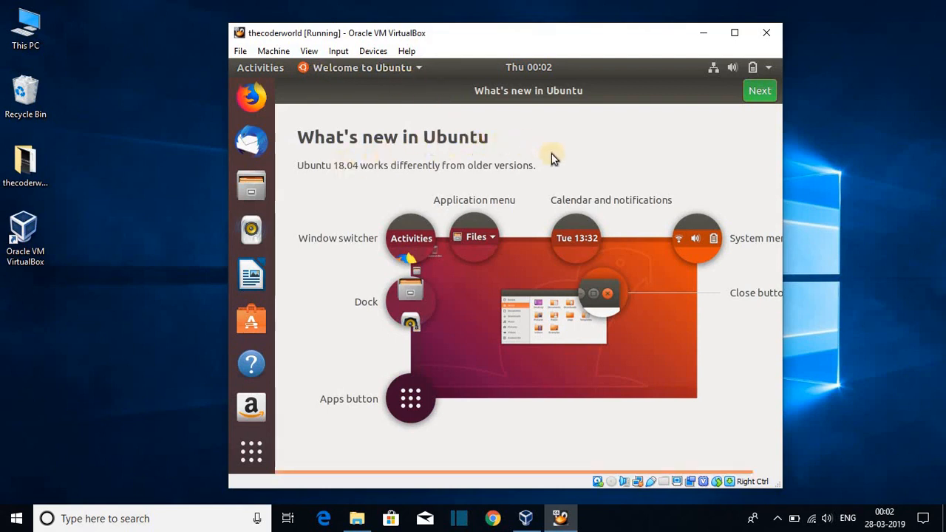
Advance the Ubuntu welcome pages to Help improve Ubuntu, quit them, and briefly view the desktop's system menu
{"action": "left_click", "coordinate": [759, 97]}
{"action": "left_click", "coordinate": [759, 97]}
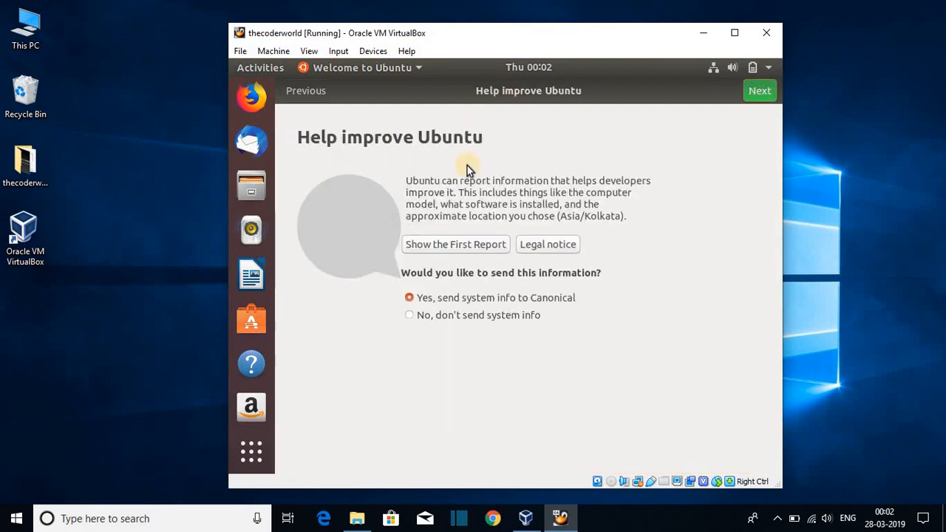
{"action": "left_click", "coordinate": [419, 68]}
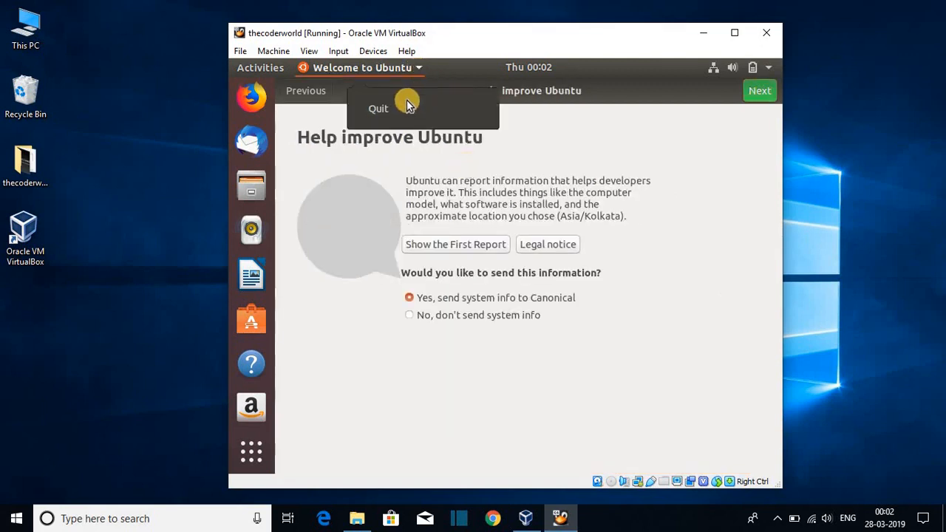
{"action": "left_click", "coordinate": [386, 109]}
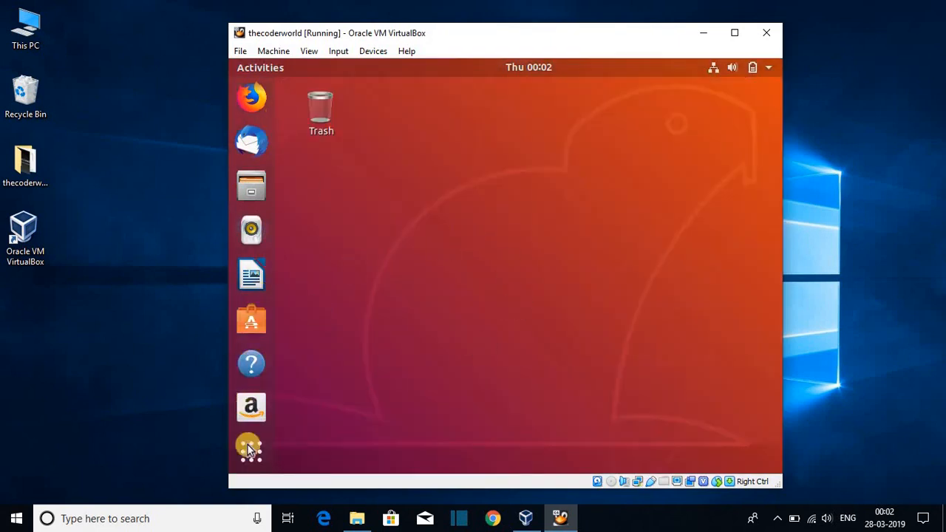
{"action": "left_click", "coordinate": [769, 69]}
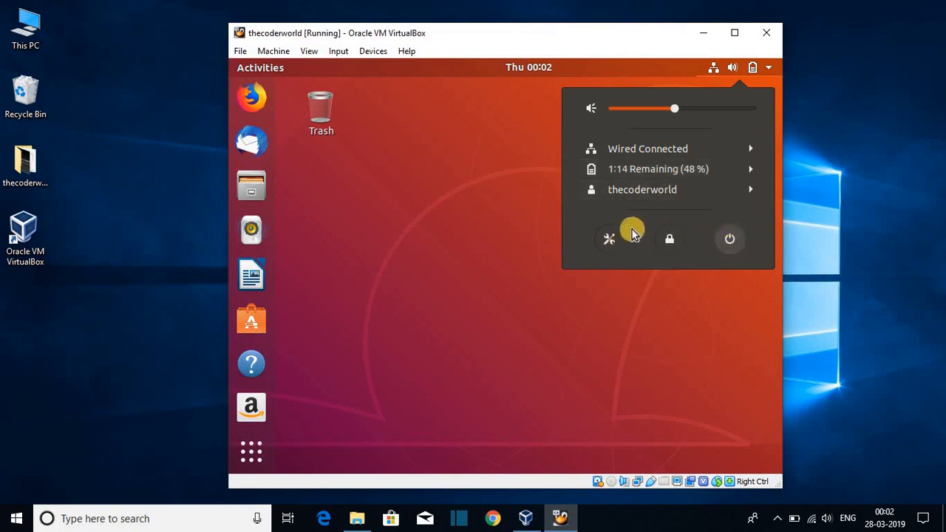
{"action": "left_click", "coordinate": [769, 68]}
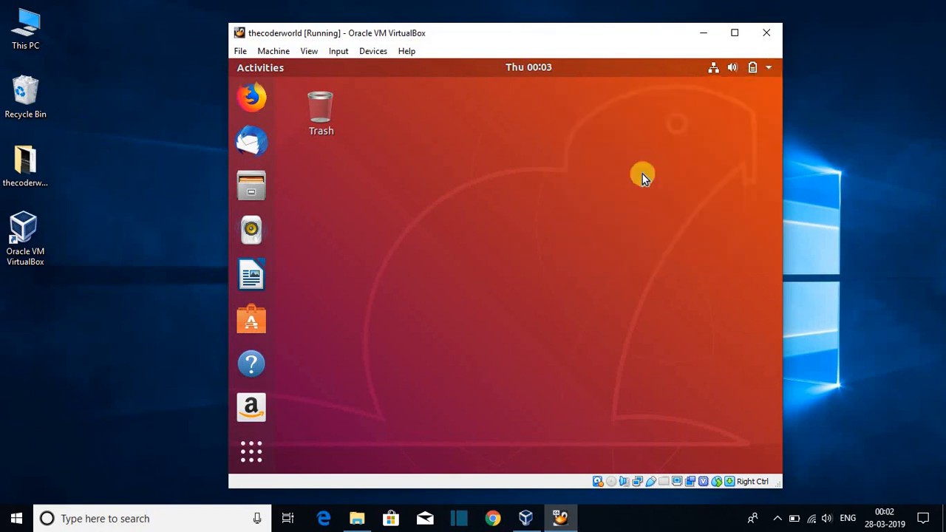
Maximize the virtual machine window, find and open Ubuntu's Displays settings, and move the Settings window so the display options are reachable
{"action": "left_click", "coordinate": [735, 32]}
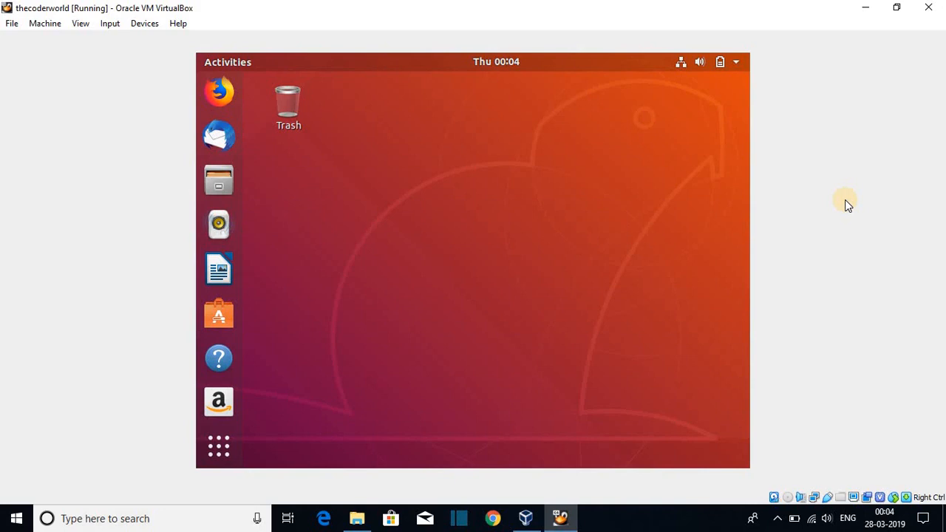
{"action": "left_click", "coordinate": [223, 445]}
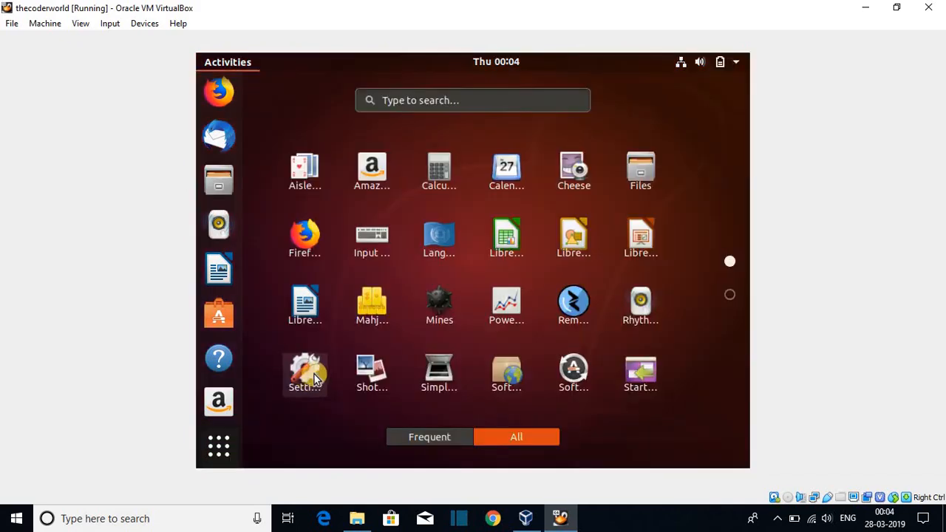
{"action": "left_click", "coordinate": [305, 373]}
{"action": "left_click", "coordinate": [258, 85]}
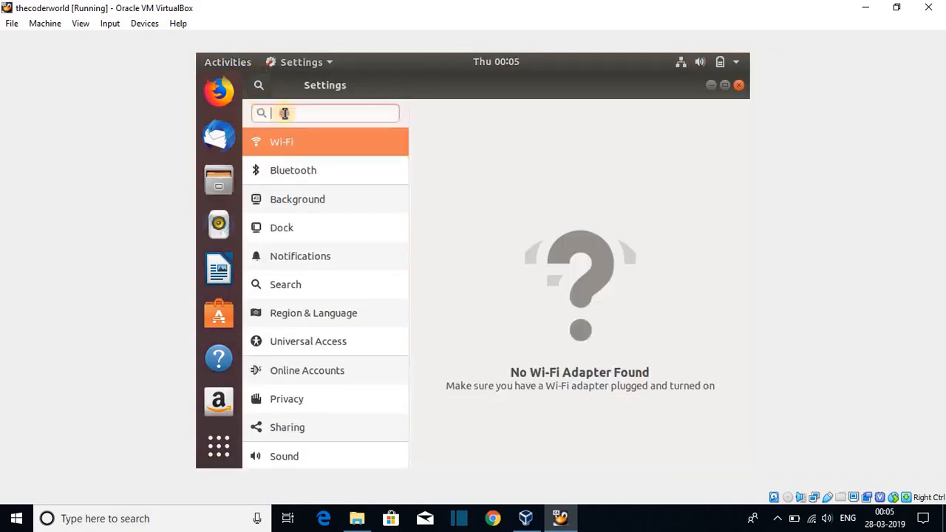
{"action": "type", "text": "dis"}
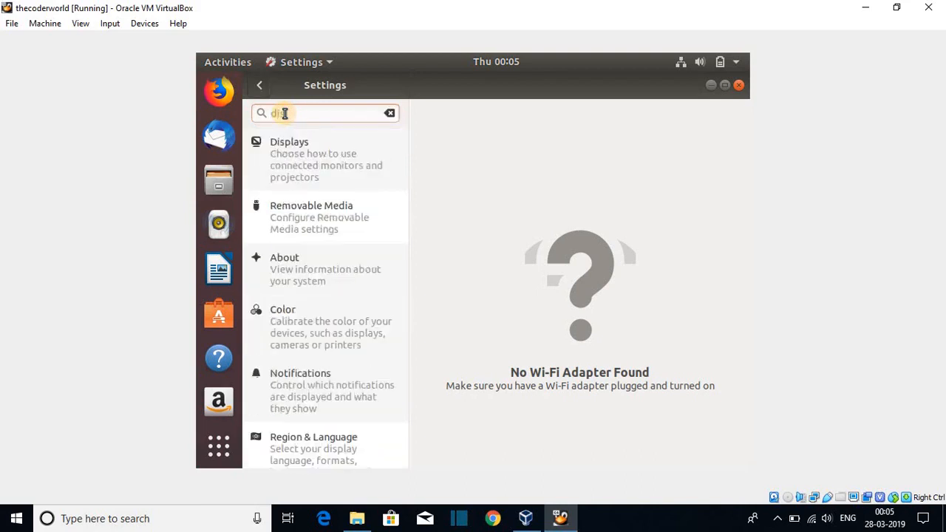
{"action": "left_click", "coordinate": [330, 158]}
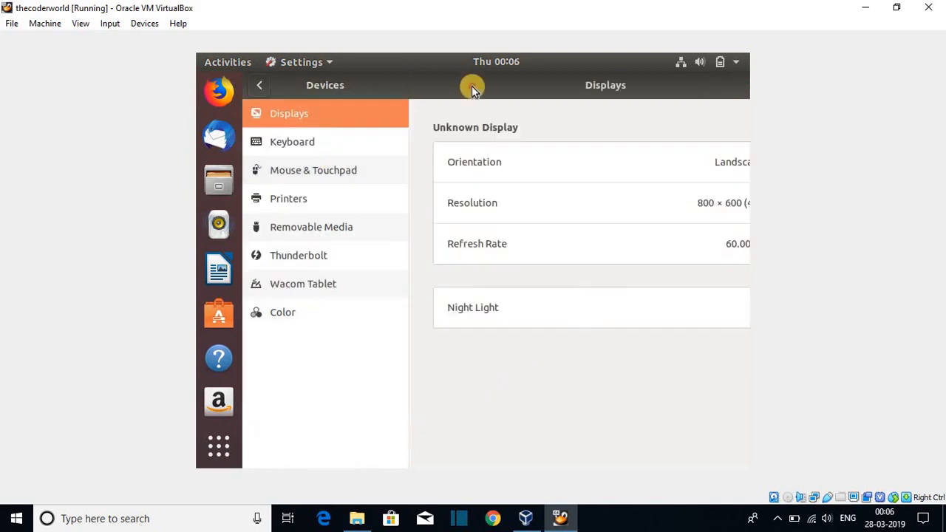
{"action": "left_click_drag", "start_coordinate": [218, 145], "coordinate": [491, 128]}
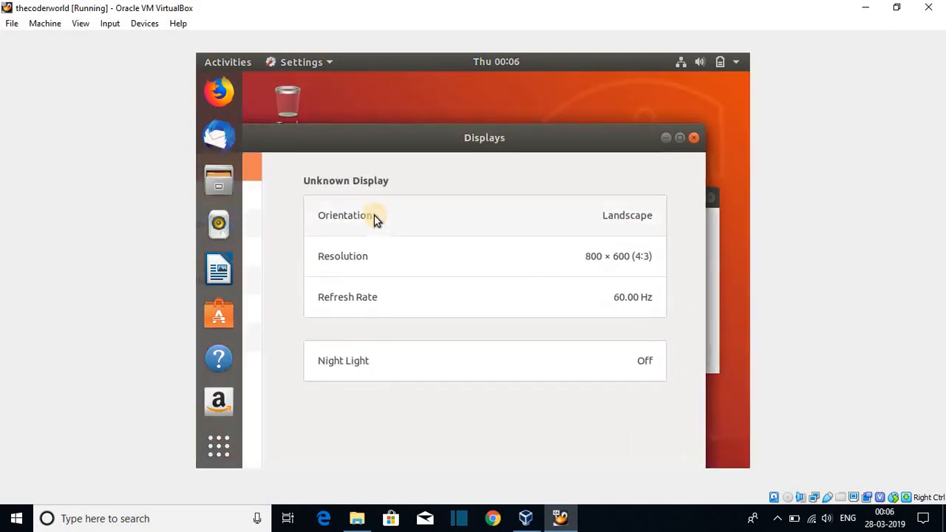
Set the Ubuntu display resolution to 1280 × 1024 (5:4) and apply the change
{"action": "left_click", "coordinate": [398, 257]}
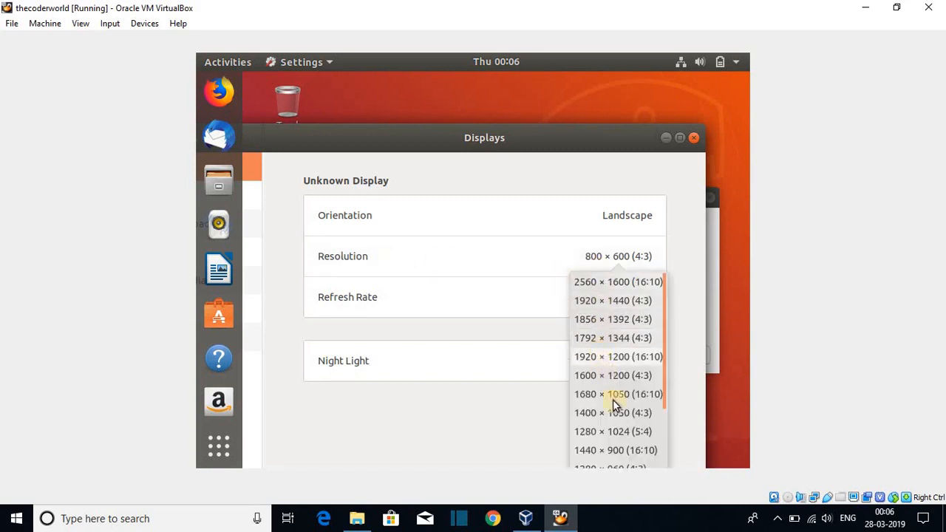
{"action": "left_click", "coordinate": [614, 425]}
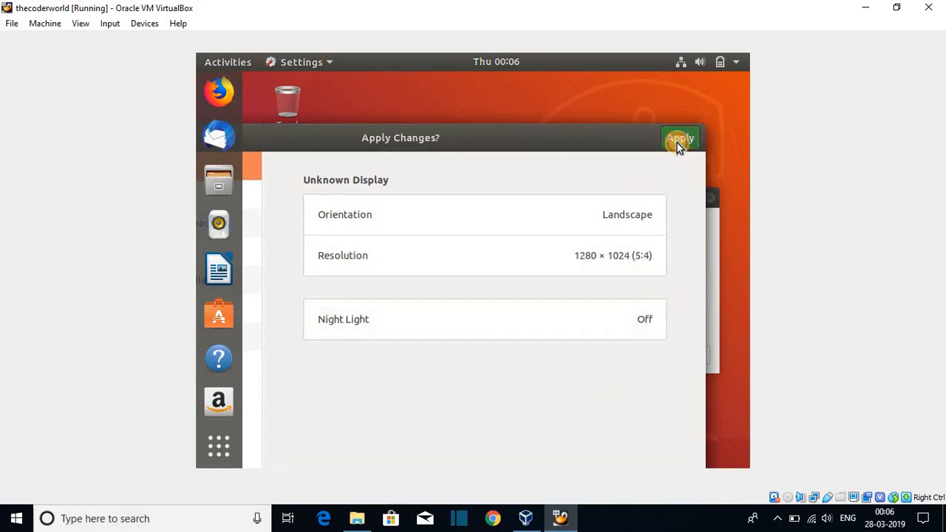
{"action": "left_click", "coordinate": [677, 142]}
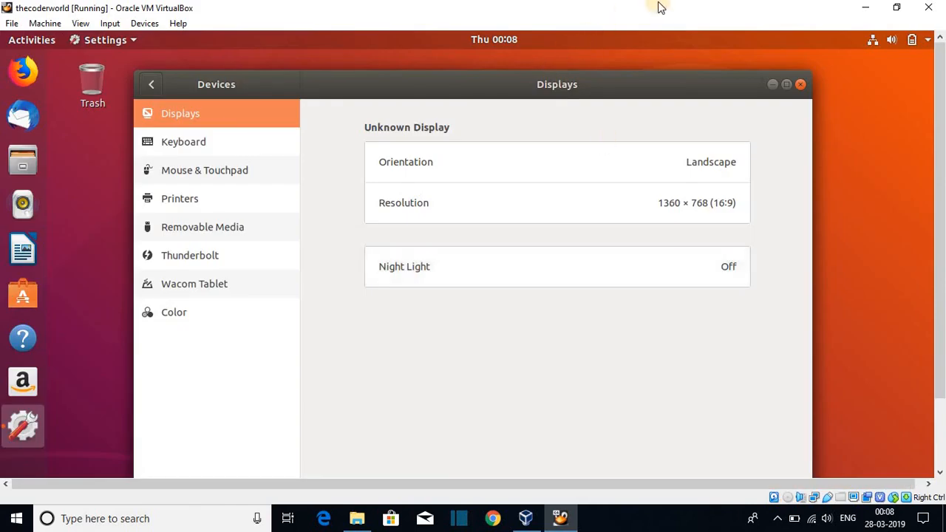
Switch the running thecoderworld machine to full-screen mode and confirm the switch
{"action": "left_click", "coordinate": [80, 23]}
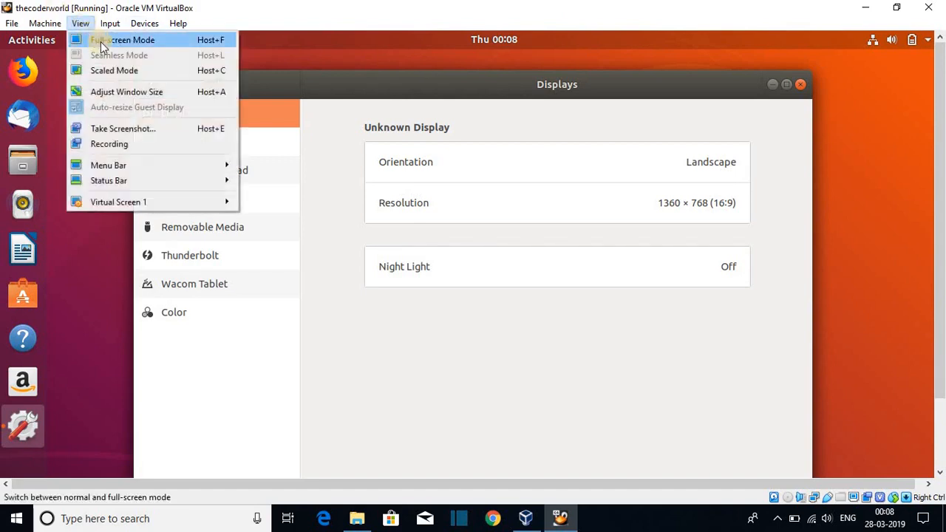
{"action": "left_click", "coordinate": [102, 42]}
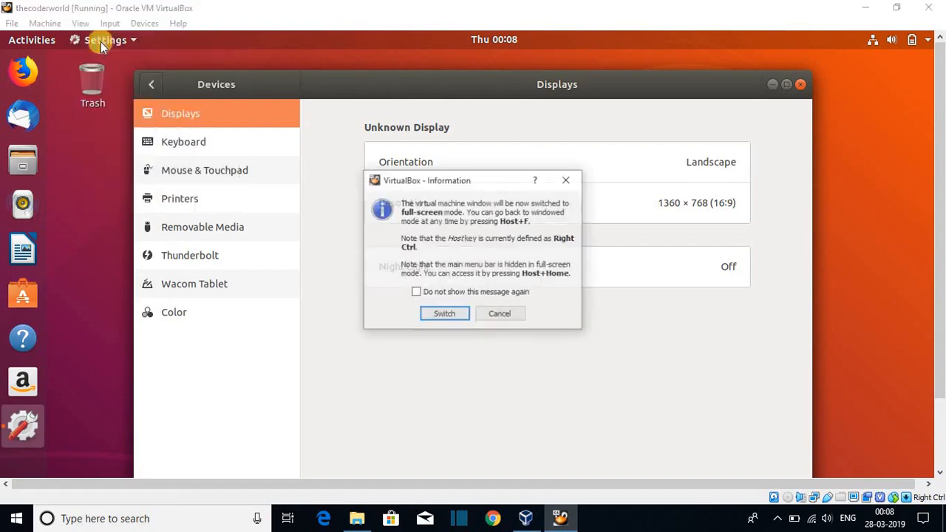
{"action": "left_click", "coordinate": [445, 315]}
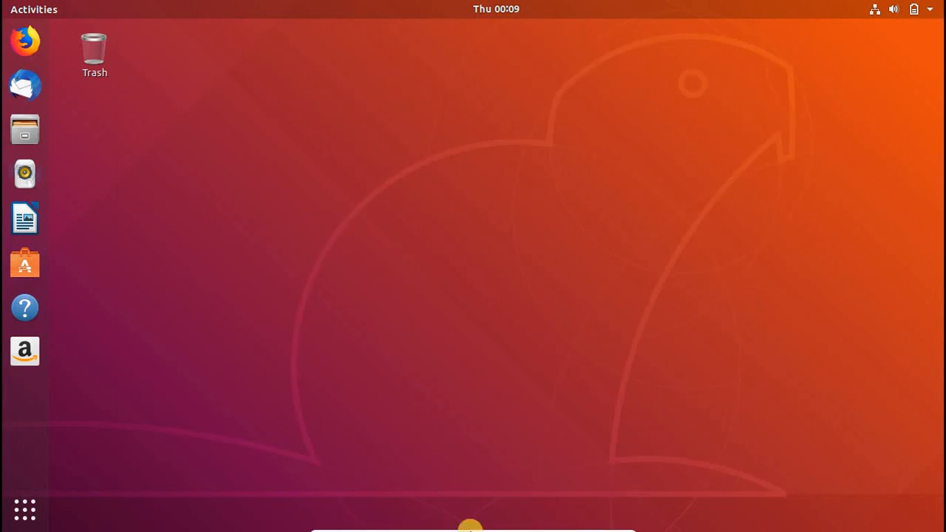
Leave full-screen mode and maximize the thecoderworld machine window again
{"action": "mouse_move", "coordinate": [467, 526]}
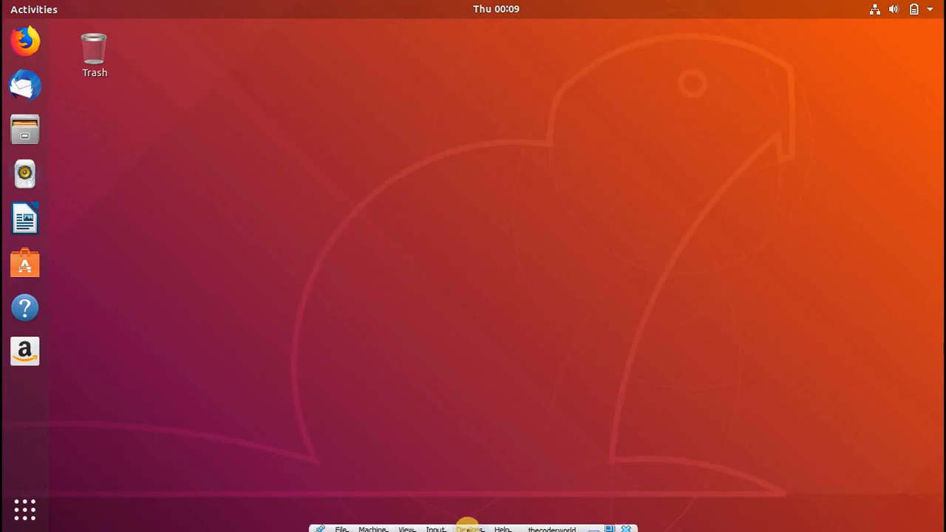
{"action": "left_click", "coordinate": [407, 525]}
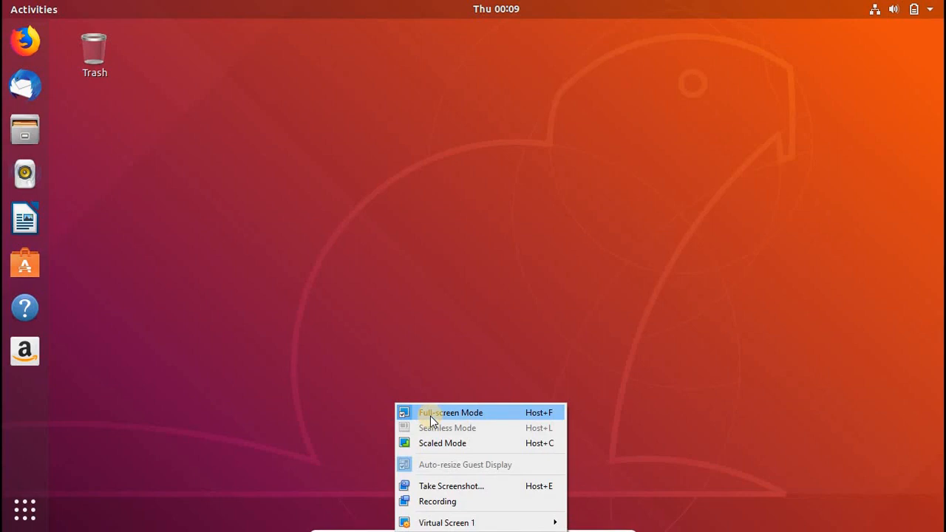
{"action": "left_click", "coordinate": [432, 419]}
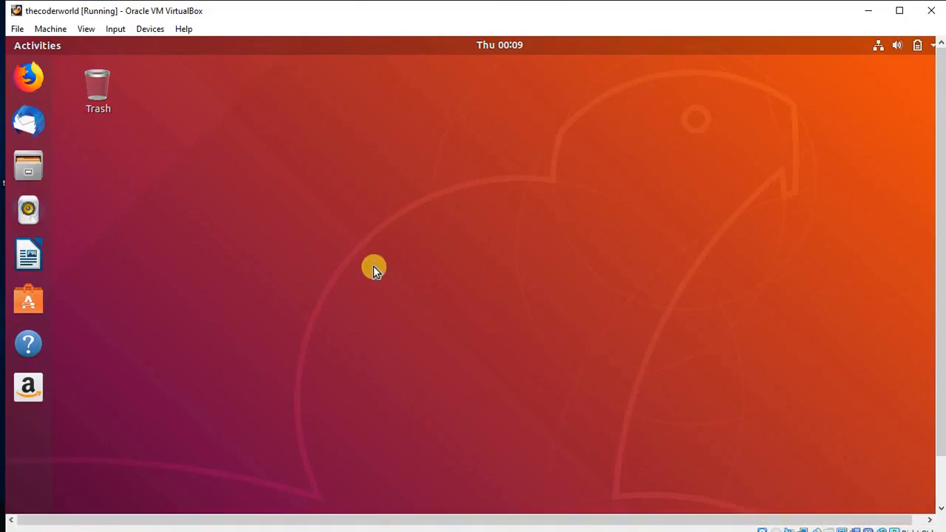
{"action": "left_click", "coordinate": [899, 11]}
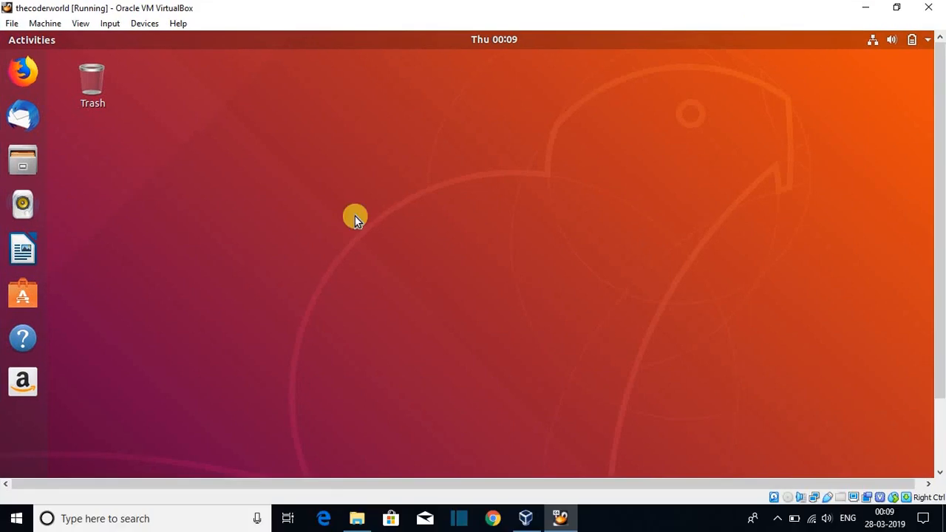